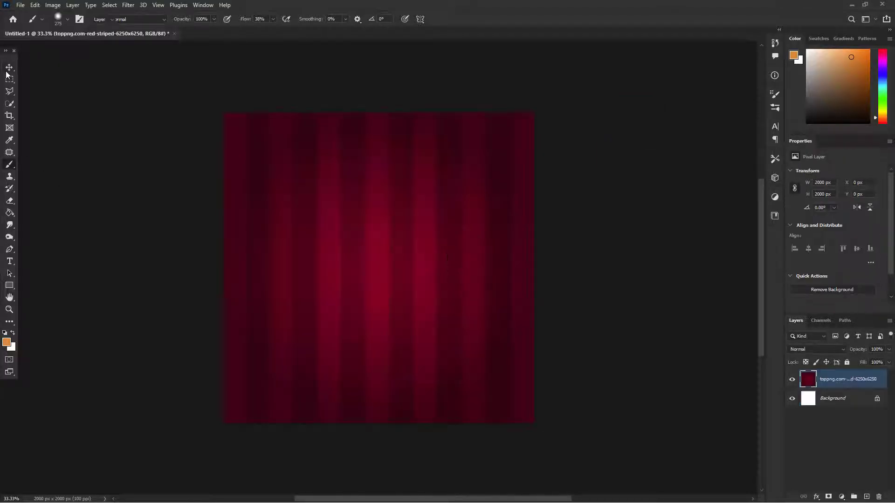
Step: Choose the 04.psd torn-paper preset for the Brush tool
{"action": "left_click", "coordinate": [10, 68]}
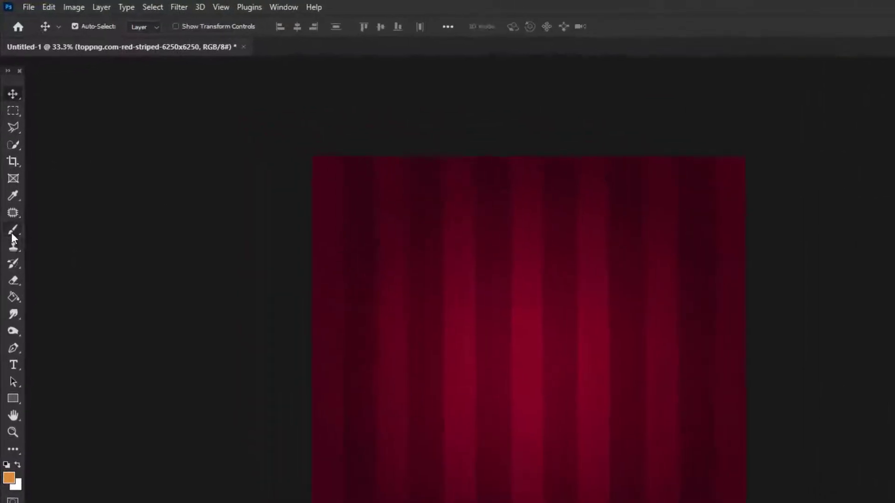
{"action": "left_click", "coordinate": [10, 166]}
{"action": "right_click", "coordinate": [369, 205]}
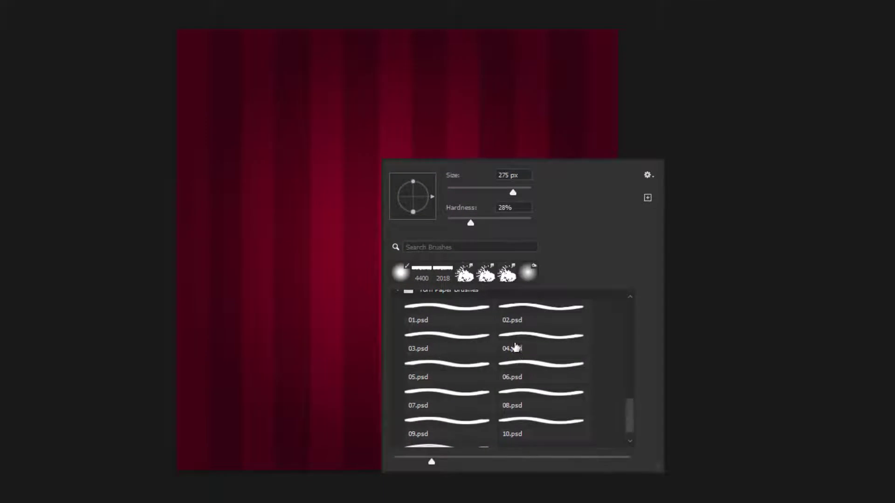
{"action": "scroll", "coordinate": [516, 347], "scroll_direction": "down", "scroll_amount": 2}
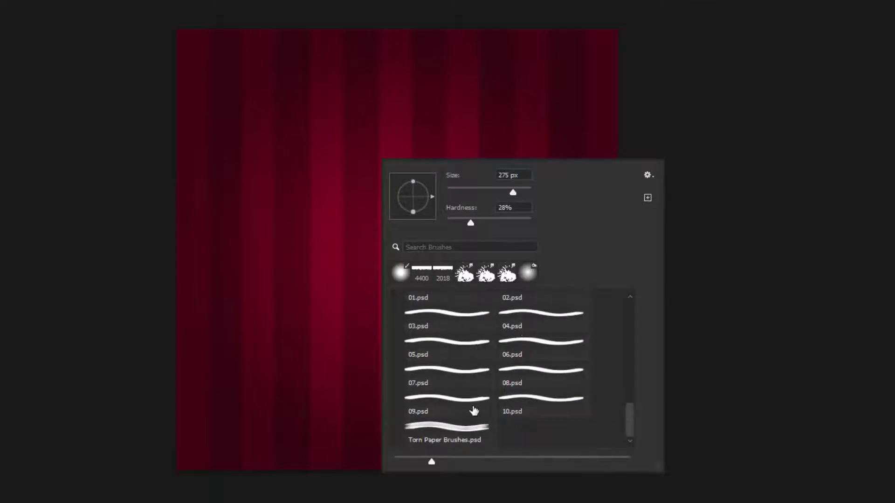
{"action": "scroll", "coordinate": [507, 365], "scroll_direction": "up", "scroll_amount": 1}
{"action": "left_click", "coordinate": [534, 349]}
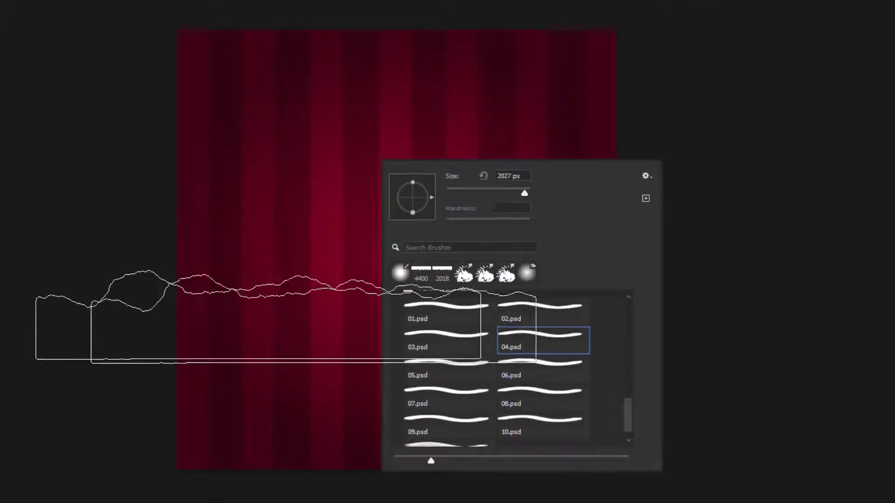
{"action": "left_click", "coordinate": [143, 293]}
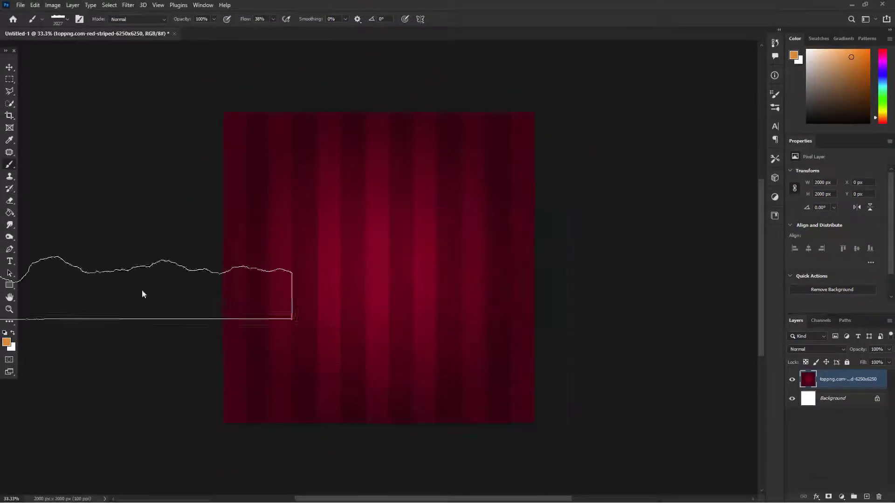
{"action": "right_click", "coordinate": [135, 290]}
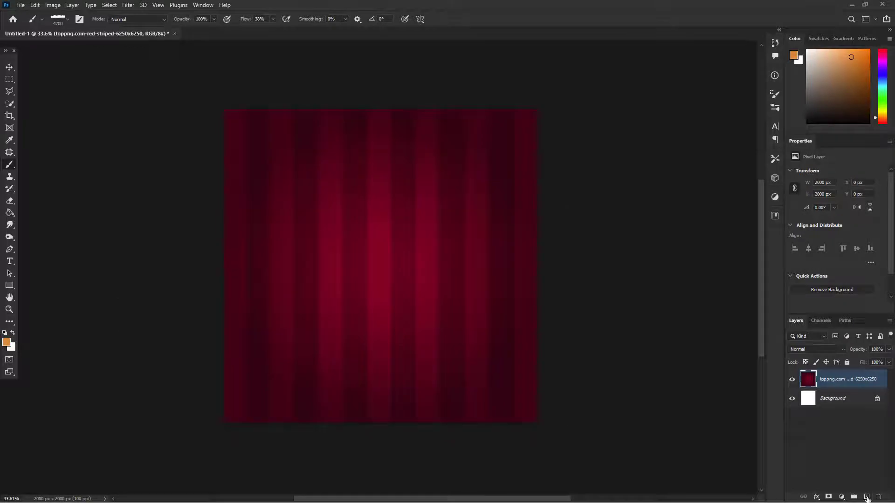
Step: Create a new layer and stamp an orange torn-paper shape across the lower half with the brush at 4700 px
{"action": "left_click", "coordinate": [867, 498]}
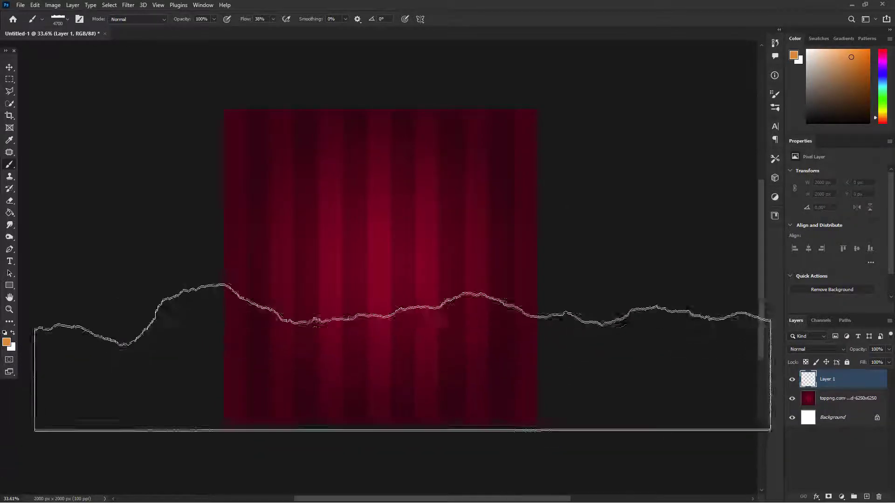
{"action": "left_click", "coordinate": [403, 350]}
{"action": "left_click", "coordinate": [403, 350]}
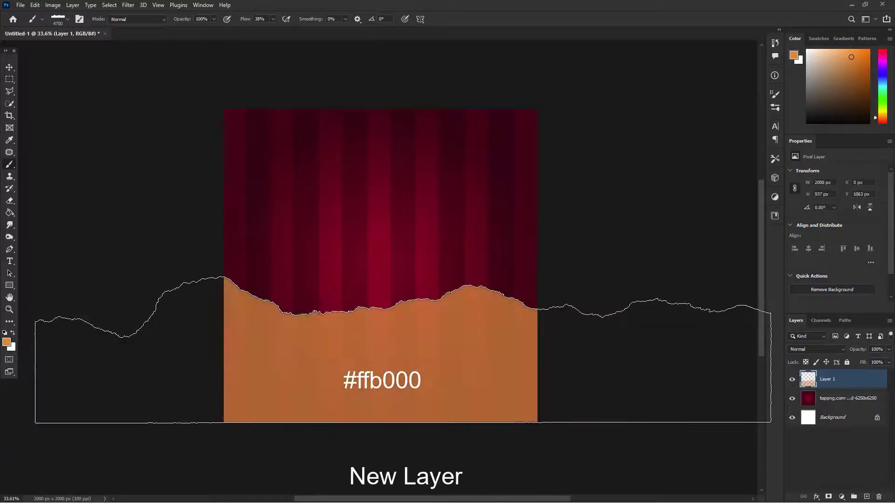
{"action": "left_click", "coordinate": [404, 350]}
Step: Add a layer beneath the orange paper and stamp the torn shape in white slightly higher to form a ripped edge
{"action": "left_click", "coordinate": [867, 497], "text": "ctrl"}
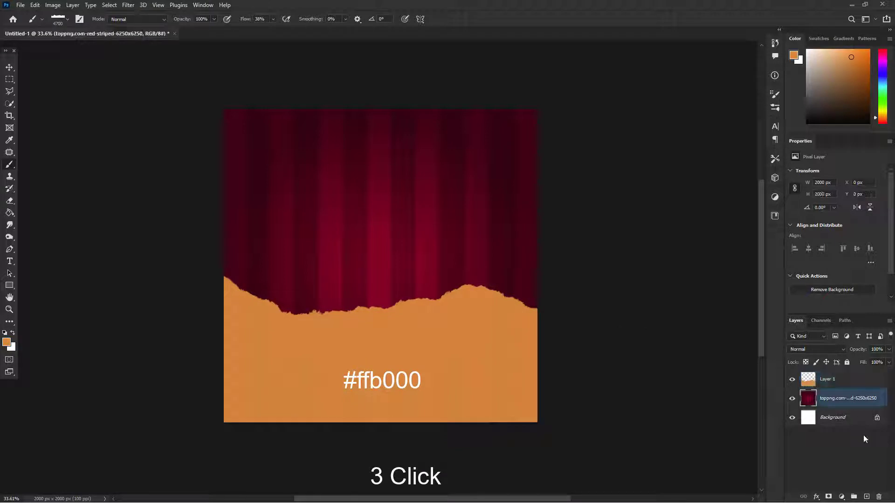
{"action": "left_click", "coordinate": [13, 333]}
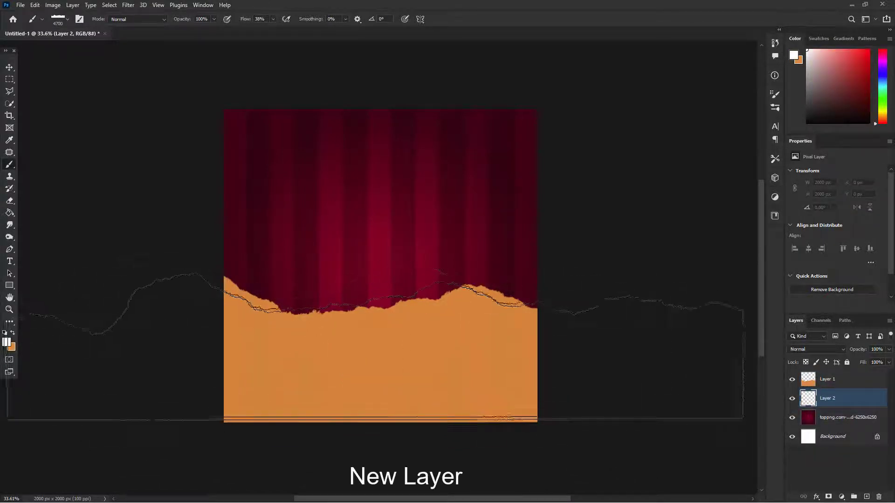
{"action": "left_click", "coordinate": [398, 343]}
{"action": "left_click", "coordinate": [399, 344]}
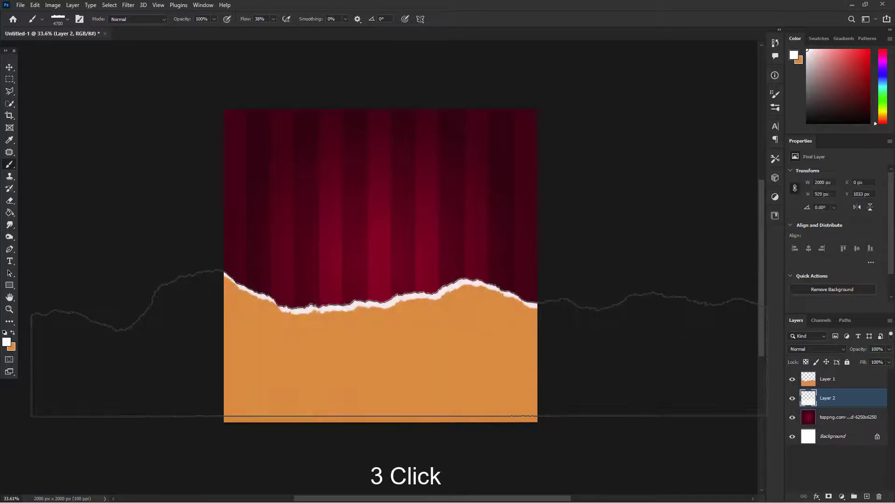
{"action": "left_click", "coordinate": [400, 344]}
Step: Switch the brush to the soft round preset and reduce its size to about 86 px
{"action": "right_click", "coordinate": [415, 283]}
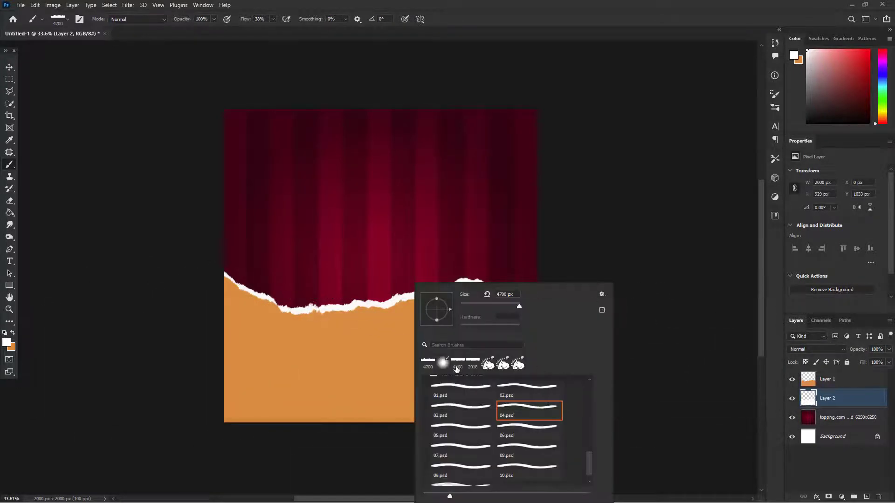
{"action": "left_click", "coordinate": [428, 363]}
{"action": "left_click", "coordinate": [483, 305]}
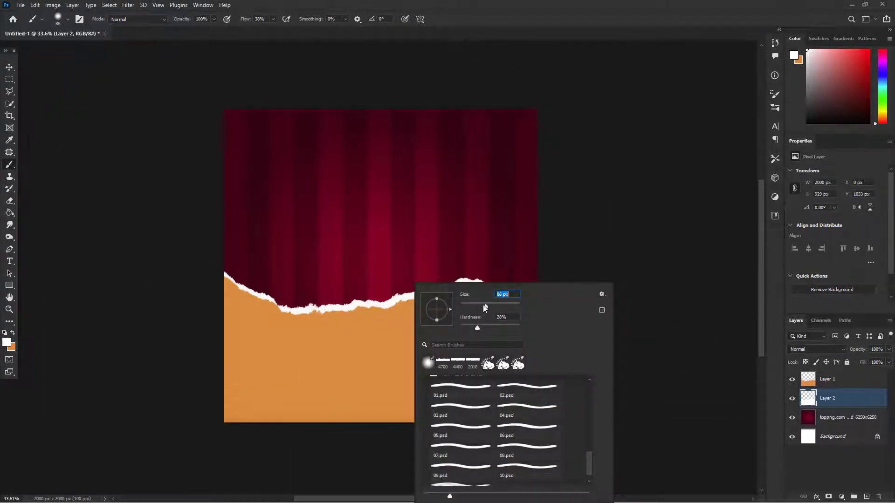
Step: Hide the orange paper layer to check the white torn shape beneath it, and show it again
{"action": "left_click", "coordinate": [10, 69]}
{"action": "left_click", "coordinate": [725, 370]}
{"action": "left_click", "coordinate": [792, 379]}
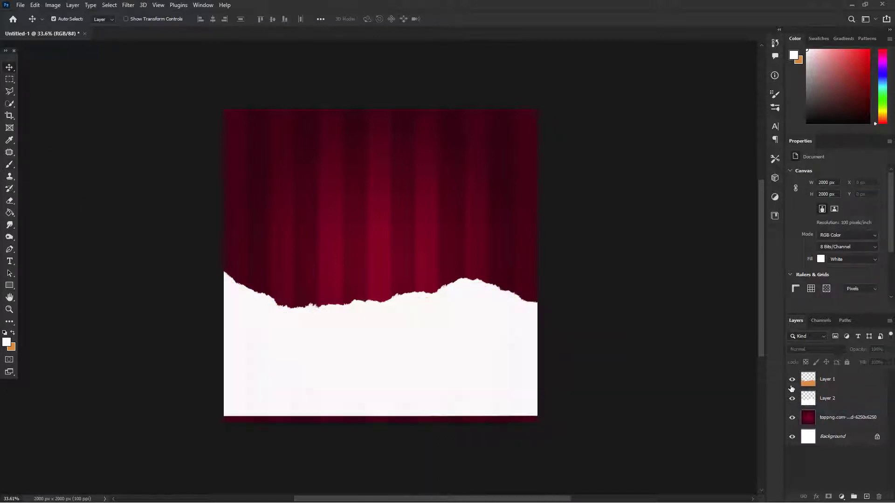
{"action": "left_click", "coordinate": [792, 380]}
Step: Place the PngItem_566725 burger image from the Double Burger (Social Media) folder into the Photoshop document
{"action": "key", "text": "alt+Tab"}
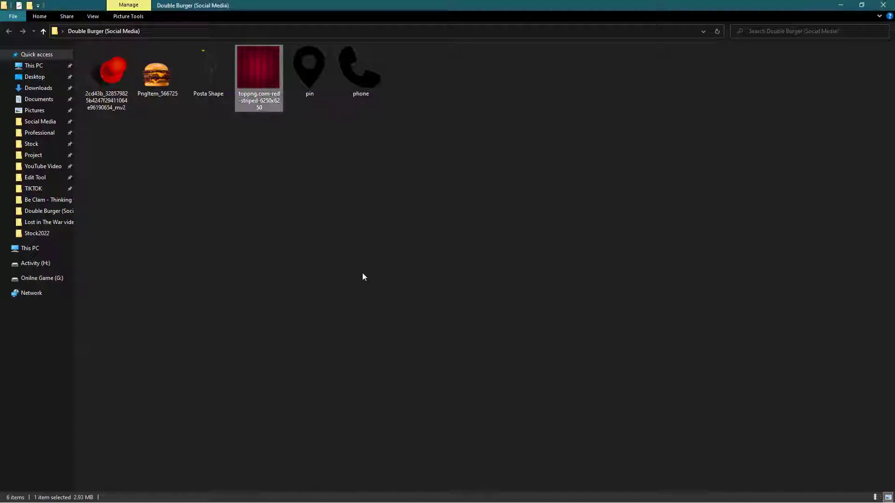
{"action": "left_click_drag", "start_coordinate": [156, 70], "coordinate": [394, 228]}
{"action": "key", "text": "alt+Tab"}
{"action": "key", "text": "Return"}
Step: Scale the burger down to about 1696 × 1026 px and position it over the torn paper edge
{"action": "key", "text": "ctrl+t"}
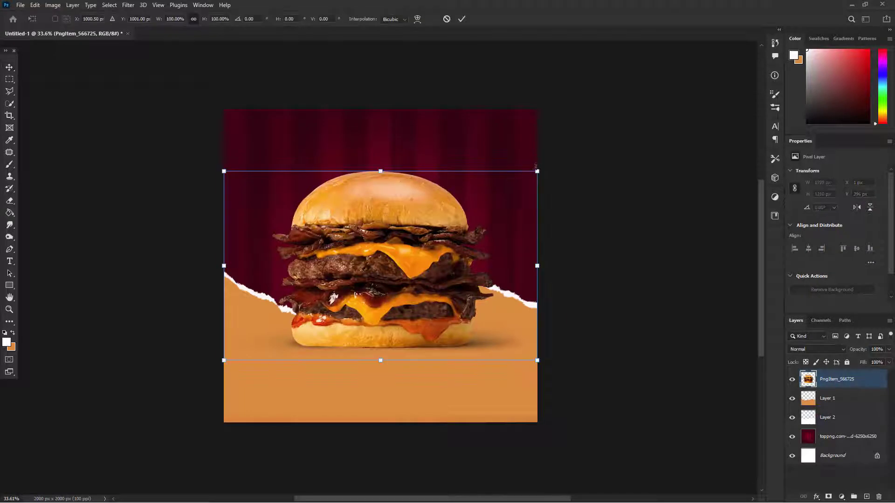
{"action": "left_click_drag", "start_coordinate": [537, 171], "coordinate": [489, 200]}
{"action": "left_click_drag", "start_coordinate": [402, 228], "coordinate": [426, 245]}
{"action": "left_click", "coordinate": [461, 19]}
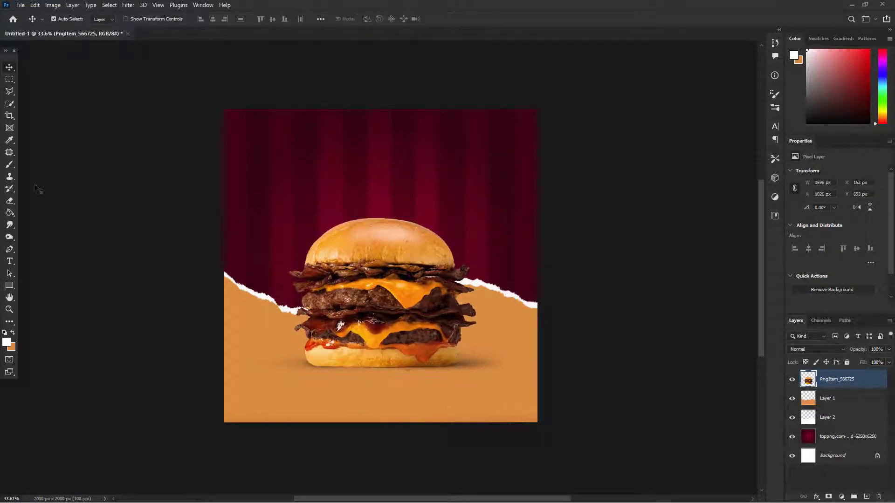
Step: Add a two-line "DOUBLE BURGER" heading in white Lato Black above the burger and fit its text box
{"action": "left_click", "coordinate": [10, 261]}
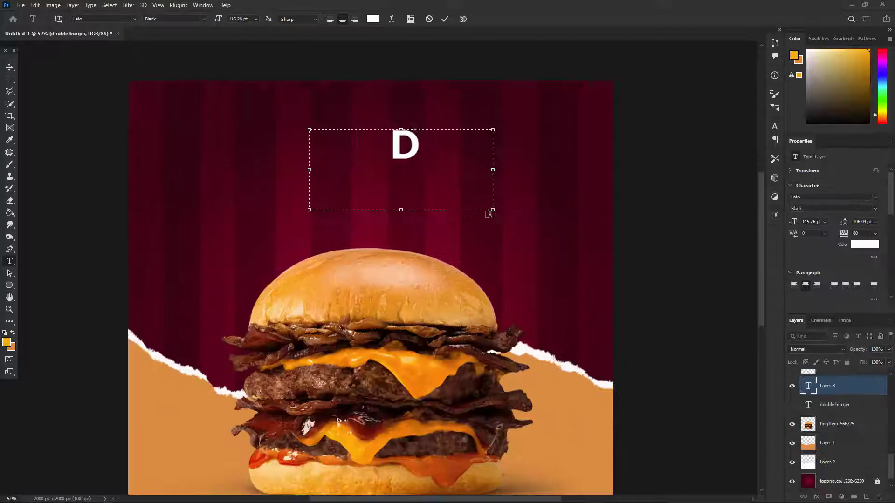
{"action": "type", "text": "OUBLE"}
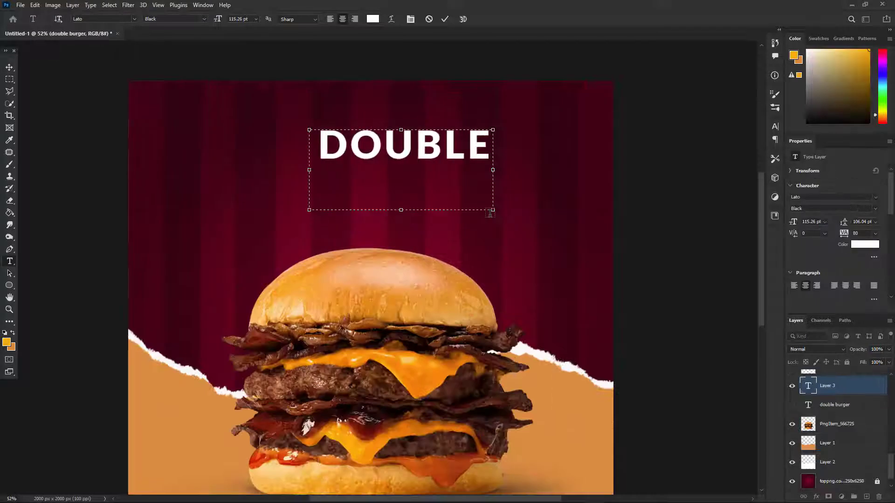
{"action": "key", "text": "Return"}
{"action": "type", "text": "BURGER"}
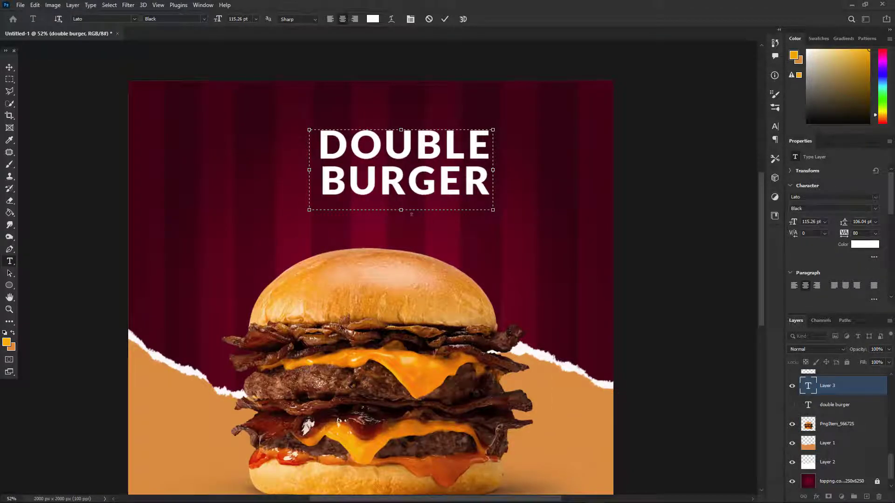
{"action": "left_click_drag", "start_coordinate": [401, 210], "coordinate": [403, 203]}
Step: Move the heading so it sits centred above the burger
{"action": "left_click", "coordinate": [10, 67]}
{"action": "left_click_drag", "start_coordinate": [458, 188], "coordinate": [428, 183]}
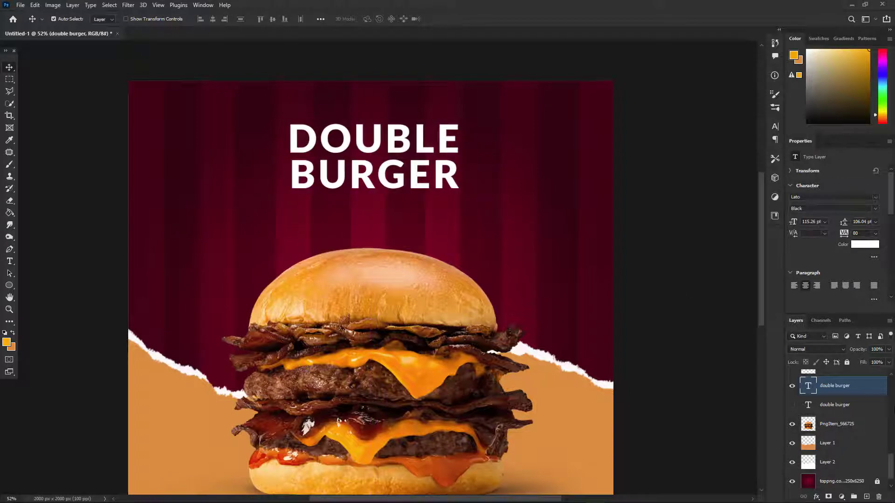
{"action": "mouse_move", "coordinate": [460, 164]}
{"action": "left_mouse_down"}
{"action": "mouse_move", "coordinate": [451, 177]}
{"action": "mouse_move", "coordinate": [461, 175]}
{"action": "left_mouse_up"}
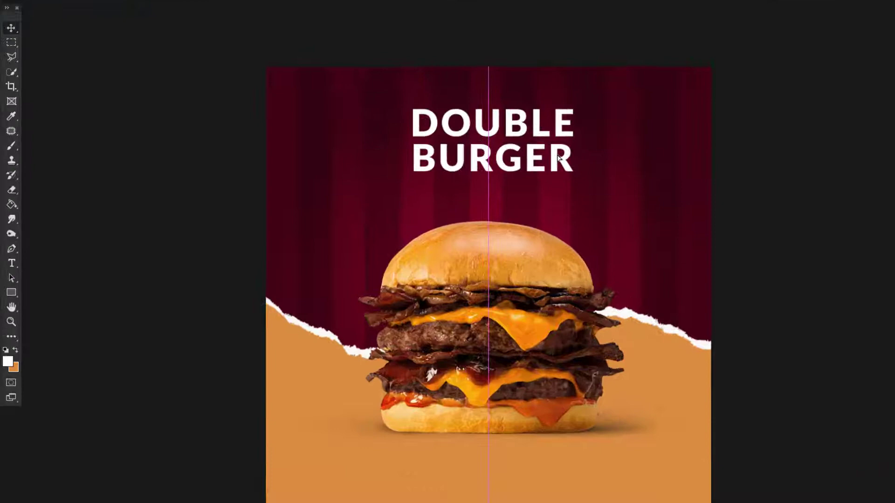
{"action": "left_click_drag", "start_coordinate": [558, 157], "coordinate": [559, 156]}
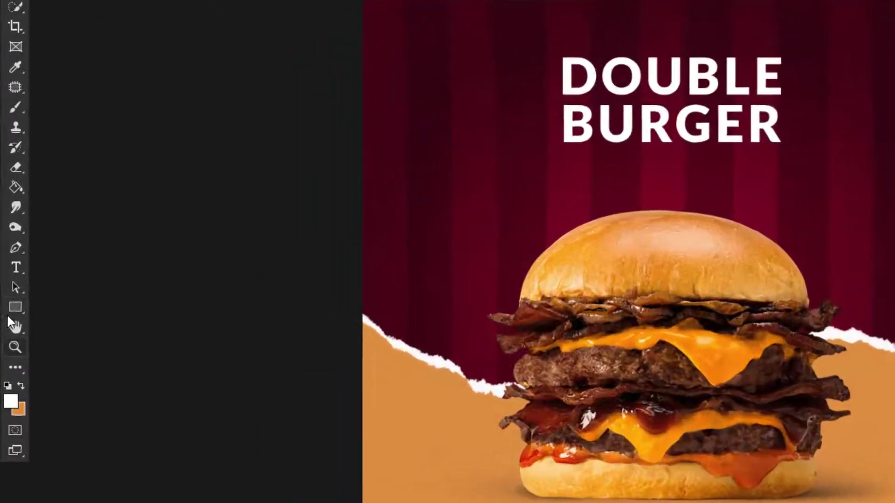
Step: Draw a rectangle about 836 × 361 px around the heading and round its corners to 70 px
{"action": "left_click", "coordinate": [10, 292]}
{"action": "left_click_drag", "start_coordinate": [489, 128], "coordinate": [333, 193]}
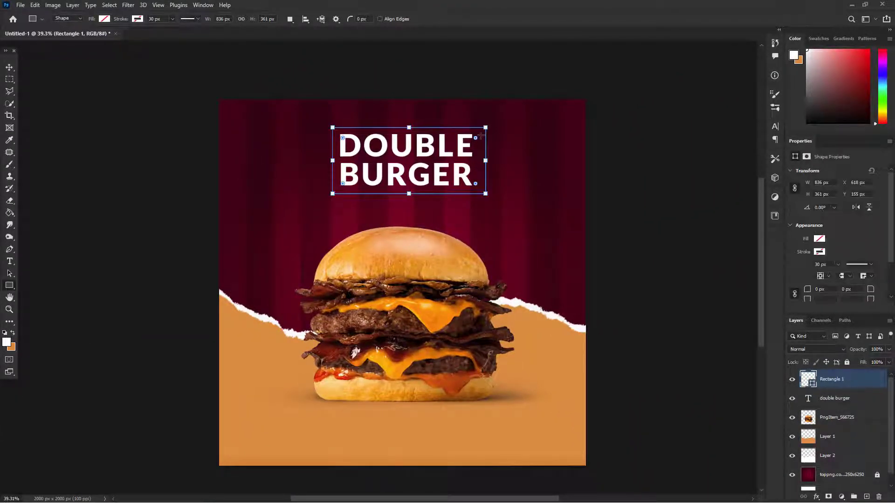
{"action": "left_click_drag", "start_coordinate": [476, 138], "coordinate": [484, 121]}
Step: Give the rounded rectangle a white stroke 15 px wide
{"action": "double_click", "coordinate": [176, 23]}
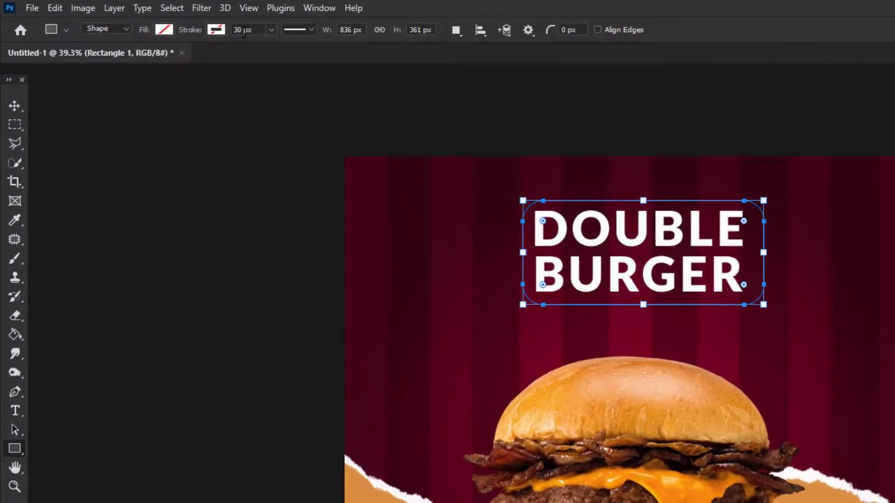
{"action": "type", "text": "1"}
{"action": "type", "text": "5"}
{"action": "key", "text": "Return"}
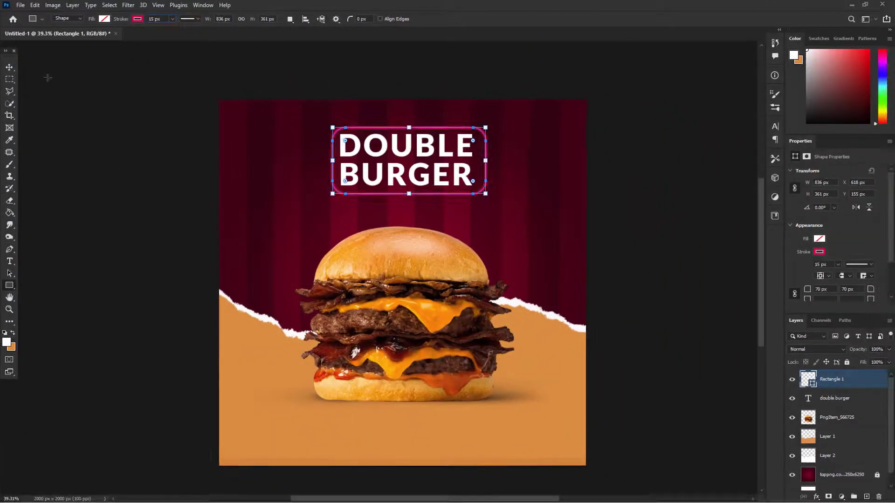
{"action": "left_click", "coordinate": [137, 19]}
{"action": "left_click", "coordinate": [105, 69]}
{"action": "left_click", "coordinate": [9, 69]}
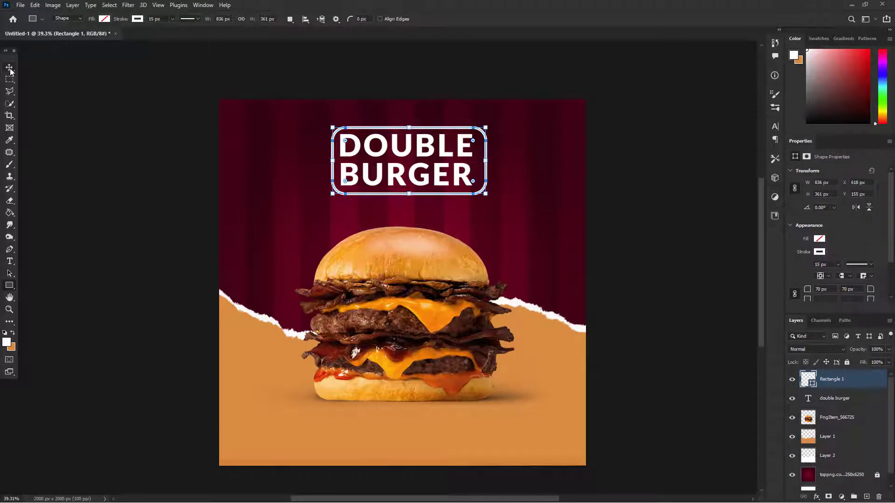
{"action": "left_click", "coordinate": [196, 122]}
Step: Draw a white curved hanging loop above the heading frame and lower it onto the frame's upper edge
{"action": "scroll", "coordinate": [427, 181], "scroll_direction": "up", "scroll_amount": 2}
{"action": "scroll", "coordinate": [431, 196], "scroll_direction": "up", "scroll_amount": 2}
{"action": "left_click", "coordinate": [425, 199]}
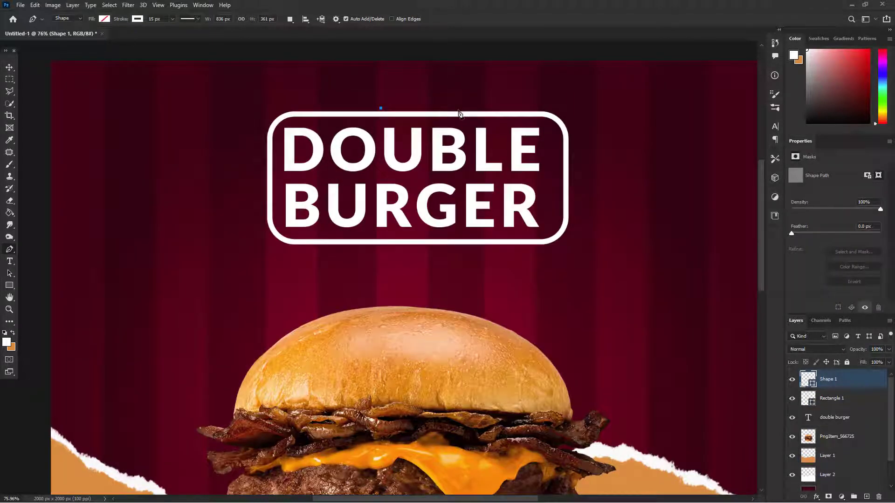
{"action": "left_click_drag", "start_coordinate": [458, 109], "coordinate": [495, 174]}
{"action": "left_click", "coordinate": [9, 67]}
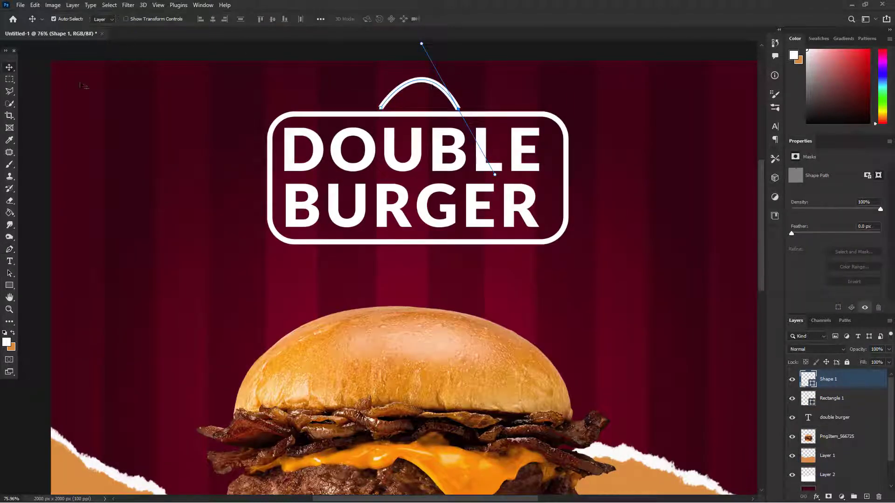
{"action": "left_click", "coordinate": [163, 56]}
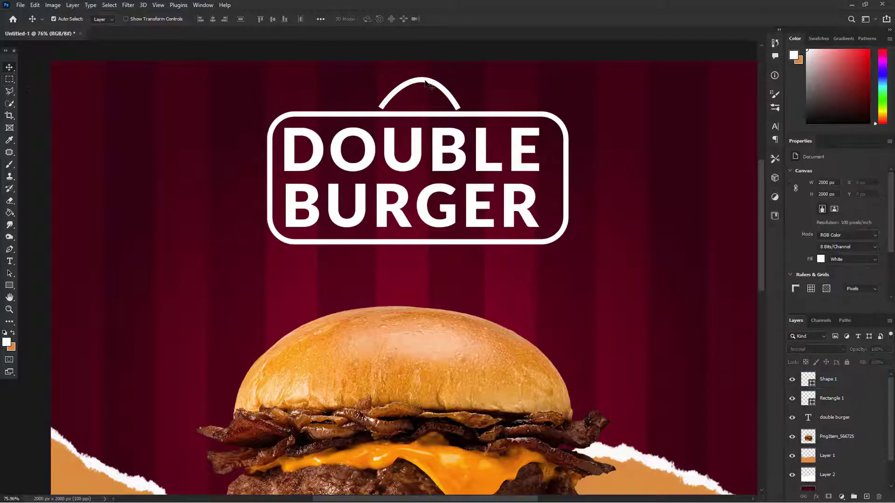
{"action": "left_click_drag", "start_coordinate": [424, 83], "coordinate": [422, 89]}
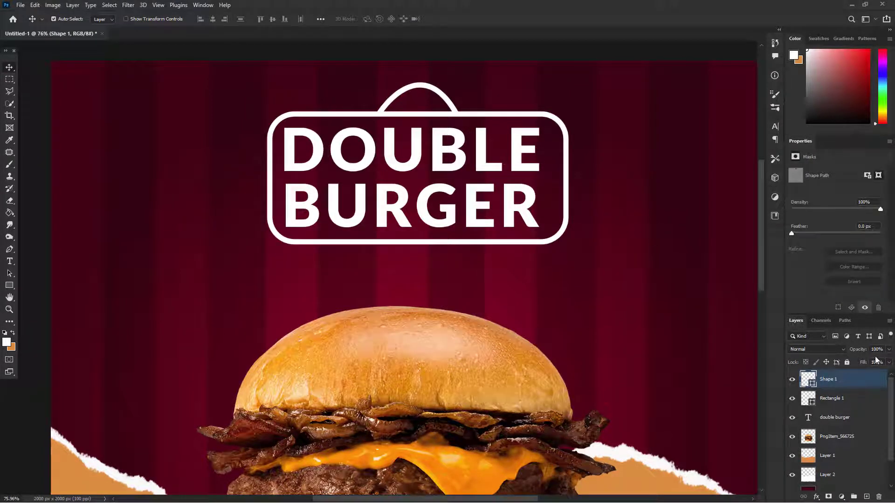
Step: Add a Multiply Drop Shadow to the heading frame with 35% opacity, a 90° angle, 21 px size and a short distance
{"action": "left_click", "coordinate": [863, 399]}
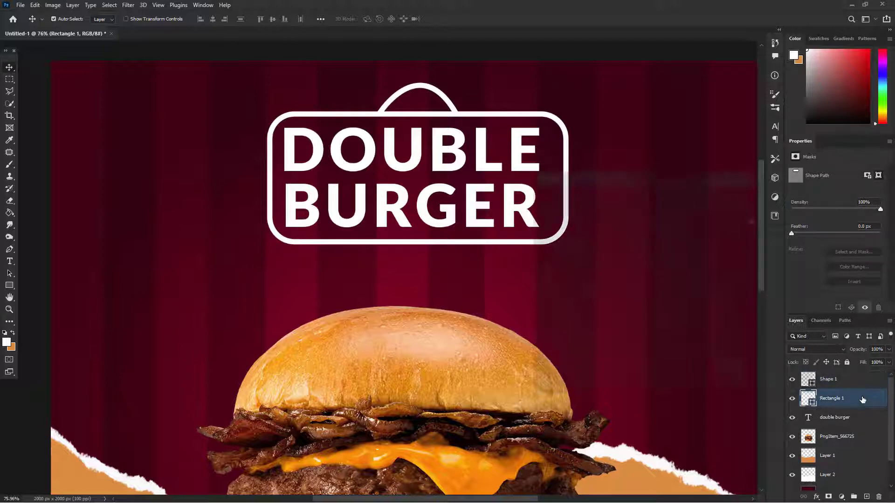
{"action": "double_click", "coordinate": [863, 399]}
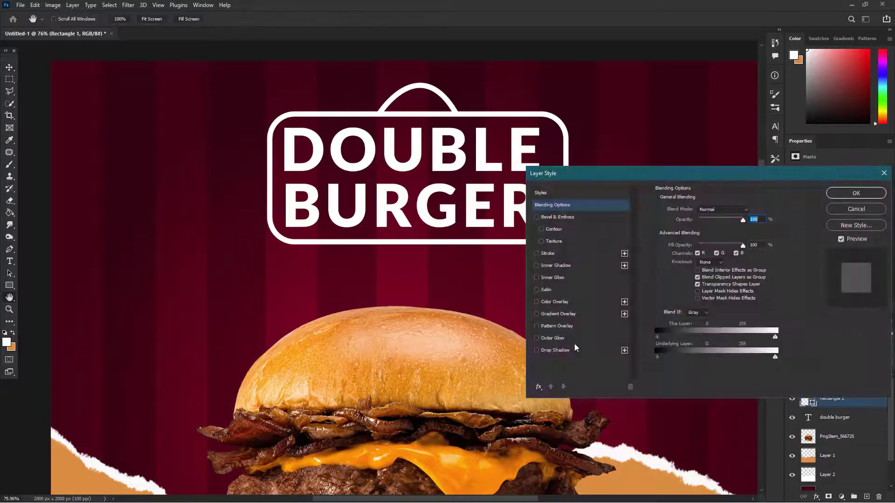
{"action": "left_click", "coordinate": [555, 350]}
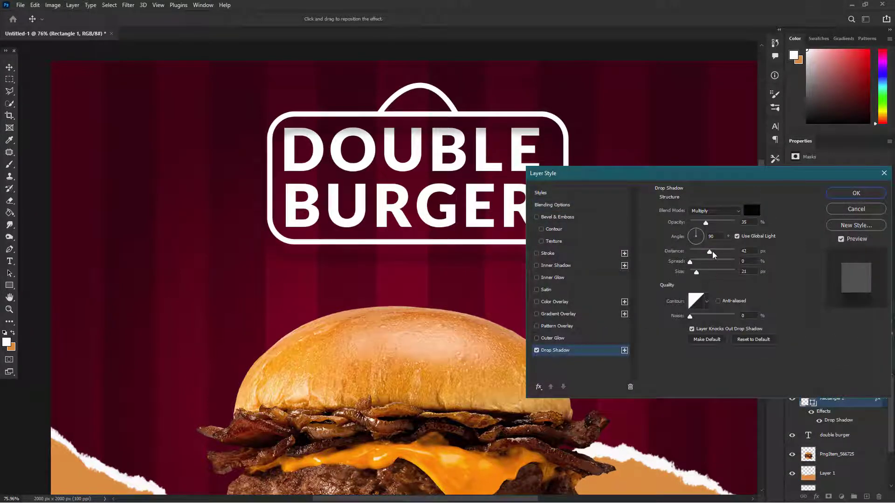
{"action": "left_click_drag", "start_coordinate": [709, 256], "coordinate": [693, 257]}
{"action": "left_click", "coordinate": [856, 193]}
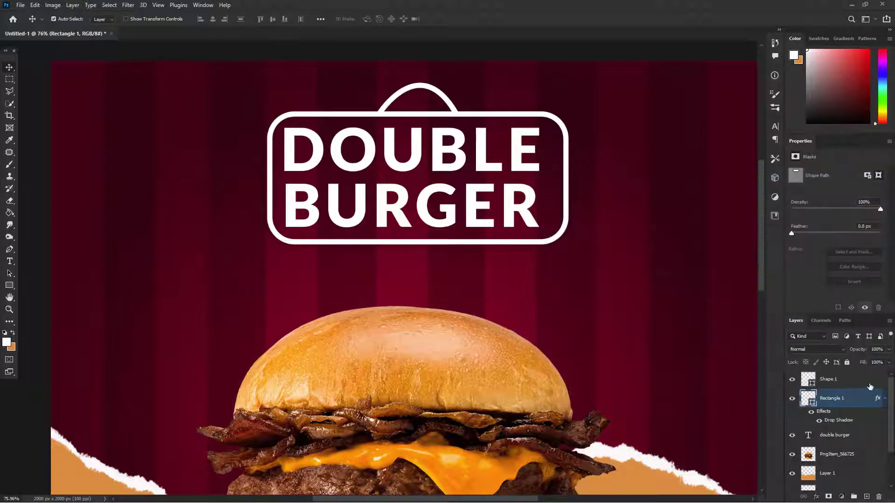
Step: Copy the frame's drop shadow to the hanging loop and place the loop's layer below the frame
{"action": "left_click", "coordinate": [870, 385]}
{"action": "left_click_drag", "start_coordinate": [878, 400], "coordinate": [844, 424]}
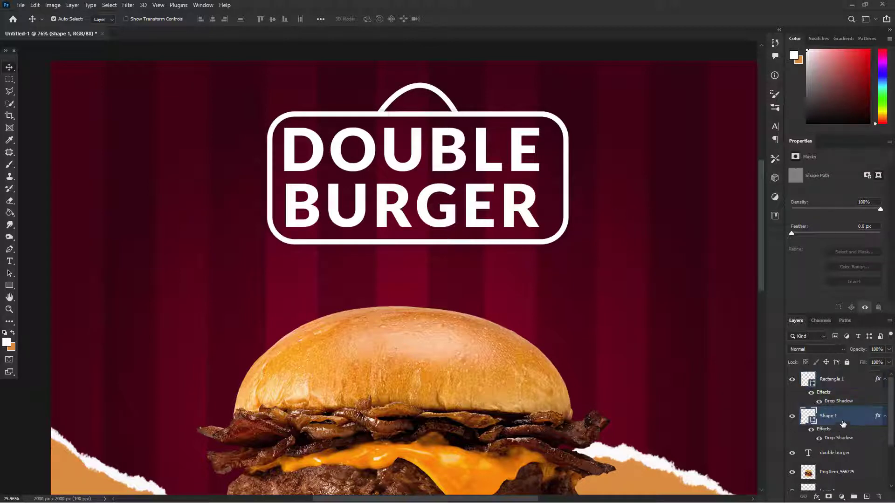
{"action": "scroll", "coordinate": [594, 314], "scroll_direction": "down", "scroll_amount": 2}
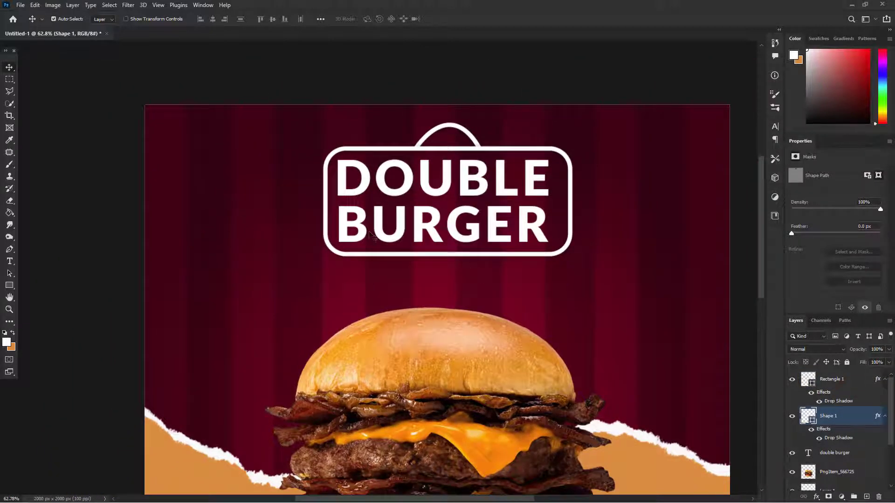
Step: Place the red push-pin image from the project folder into the Photoshop document
{"action": "key", "text": "alt+Tab"}
{"action": "key", "text": "alt+Tab"}
{"action": "left_click_drag", "start_coordinate": [108, 102], "coordinate": [437, 300]}
{"action": "key", "text": "alt+Tab"}
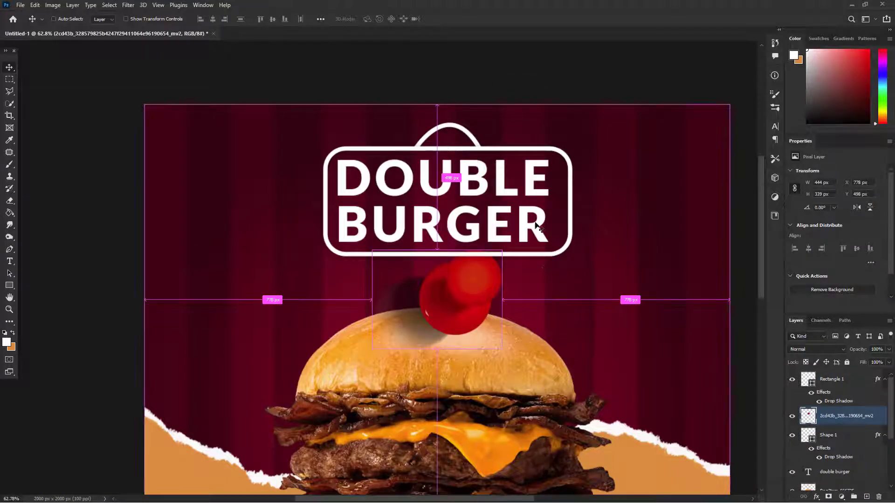
Step: Scale the push pin to 30.66% and position it at the peak of the hanging loop
{"action": "left_click_drag", "start_coordinate": [497, 253], "coordinate": [465, 120]}
{"action": "scroll", "coordinate": [465, 148], "scroll_direction": "down", "scroll_amount": 5}
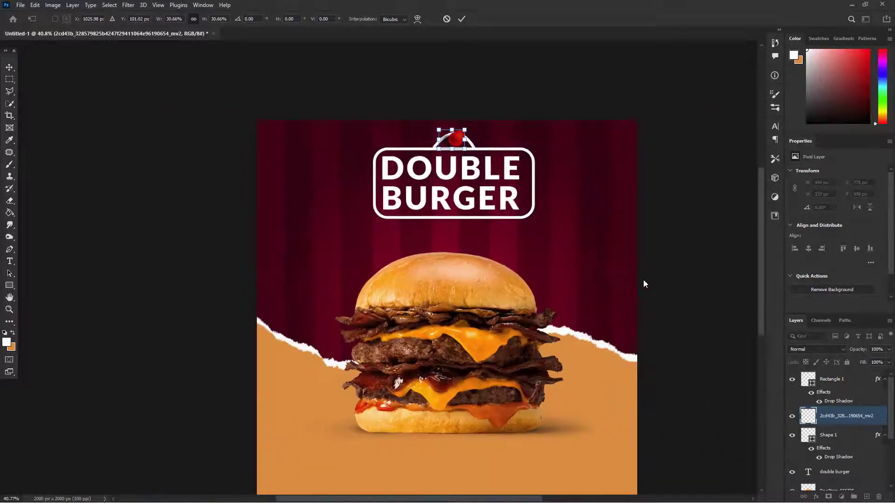
{"action": "key", "text": "Return"}
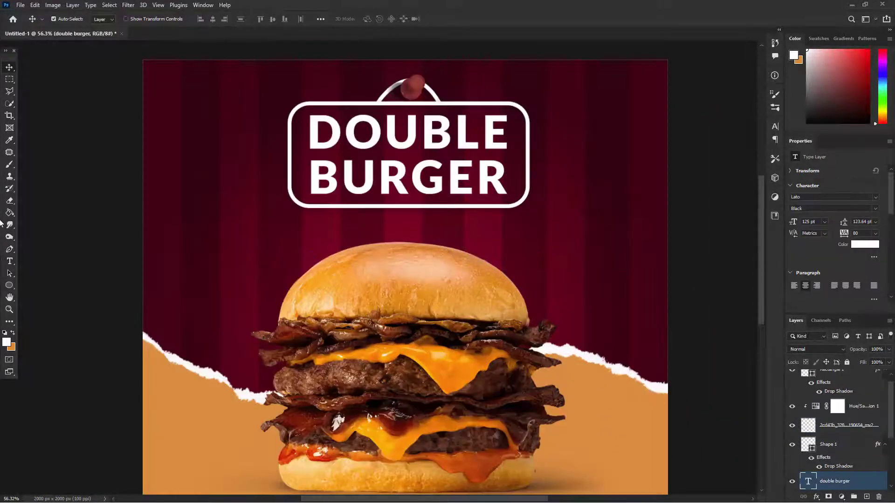
Step: Add the tagline "SATISFY YOU TWICE" in 23 pt Lato Black between the heading frame and the burger bun
{"action": "left_click", "coordinate": [9, 262]}
{"action": "scroll", "coordinate": [375, 251], "scroll_direction": "up", "scroll_amount": 1}
{"action": "left_click_drag", "start_coordinate": [345, 216], "coordinate": [521, 231]}
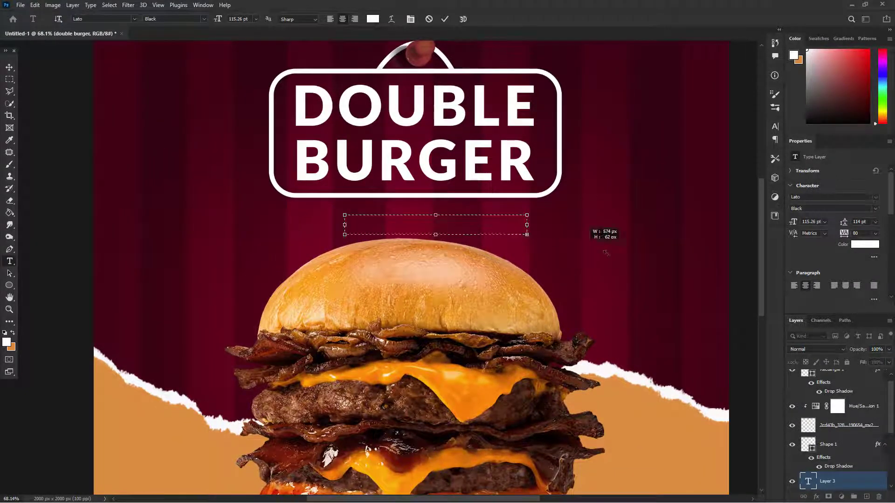
{"action": "type", "text": "SATISFY"}
{"action": "key", "text": "ctrl+a"}
{"action": "left_click", "coordinate": [255, 19]}
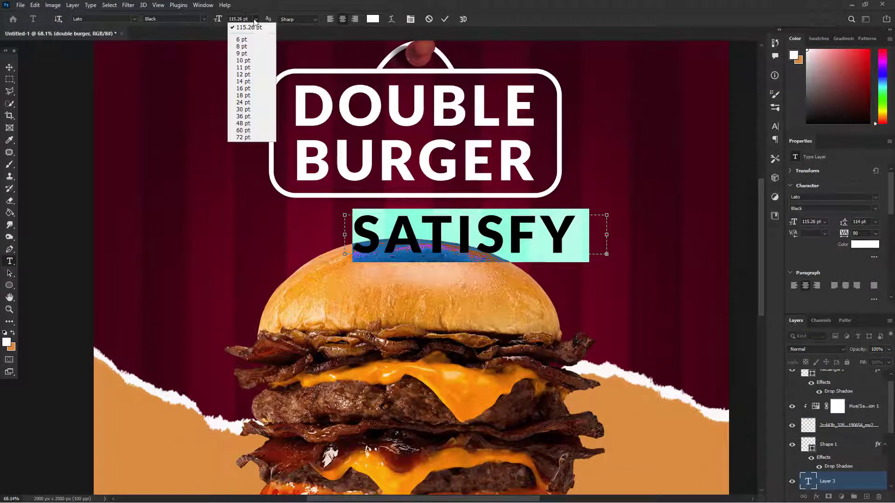
{"action": "left_click", "coordinate": [260, 130]}
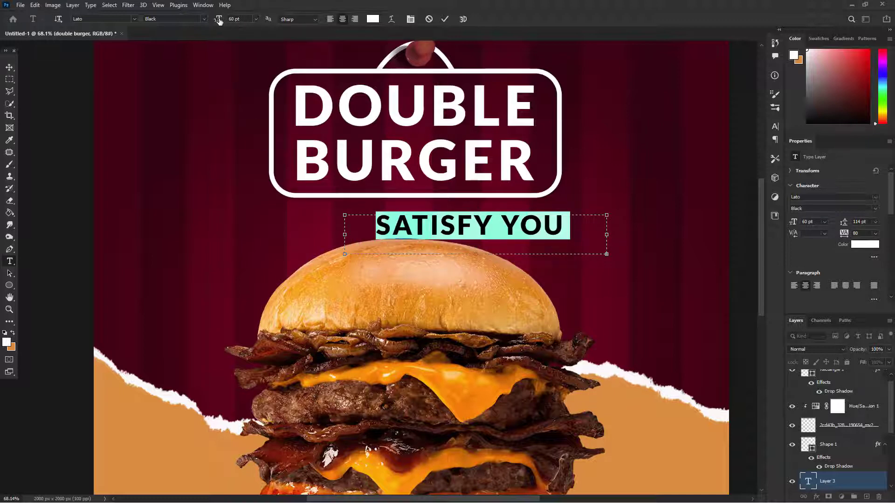
{"action": "mouse_move", "coordinate": [207, 21]}
{"action": "left_mouse_down"}
{"action": "mouse_move", "coordinate": [192, 22]}
{"action": "mouse_move", "coordinate": [205, 22]}
{"action": "left_mouse_up"}
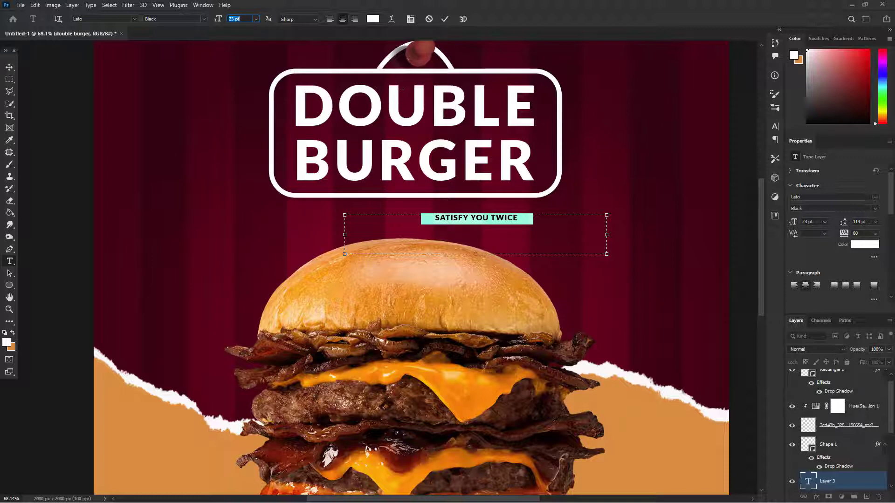
Step: Set the tagline's tracking to 200 and centre it just below the heading frame
{"action": "left_click", "coordinate": [875, 233]}
{"action": "left_click", "coordinate": [867, 346]}
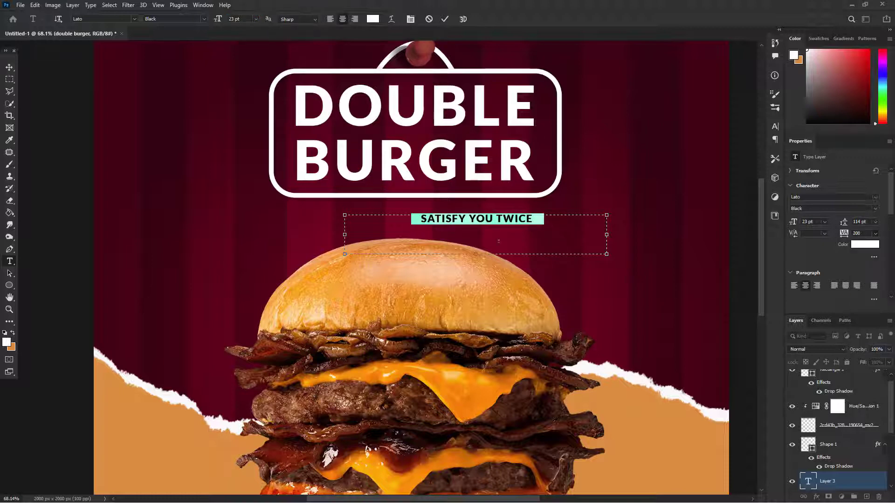
{"action": "left_click", "coordinate": [10, 68]}
{"action": "left_click_drag", "start_coordinate": [502, 217], "coordinate": [444, 210]}
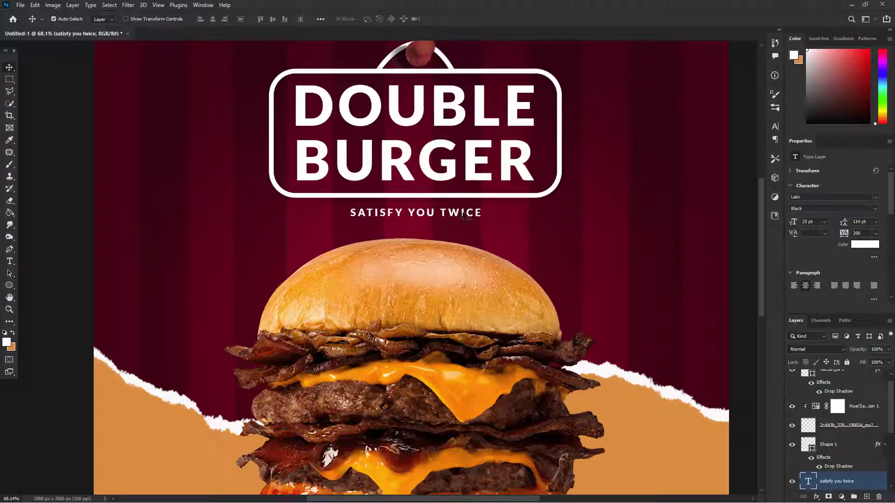
{"action": "scroll", "coordinate": [523, 229], "scroll_direction": "down", "scroll_amount": 3}
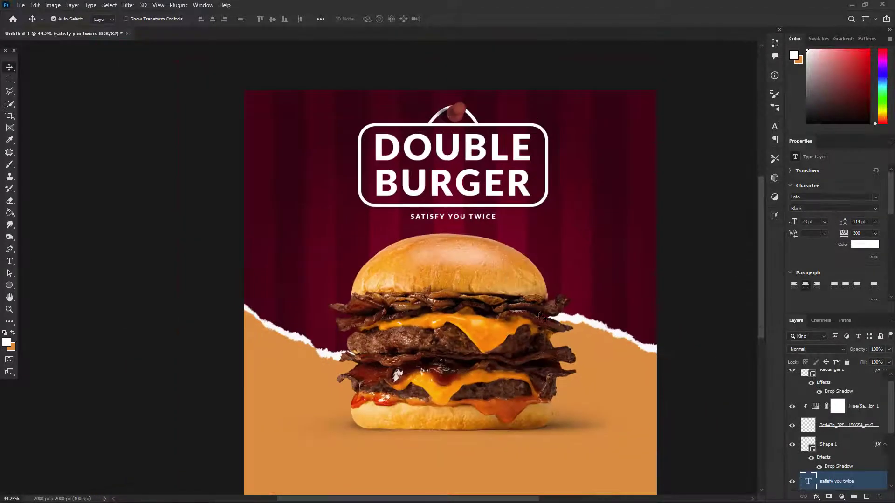
Step: Draw a white circle about 463 px wide to the right of the bun and raise it slightly
{"action": "left_click_drag", "start_coordinate": [539, 313], "coordinate": [509, 270]}
{"action": "scroll", "coordinate": [510, 269], "scroll_direction": "down", "scroll_amount": 1}
{"action": "left_click_drag", "start_coordinate": [237, 155], "coordinate": [381, 238]}
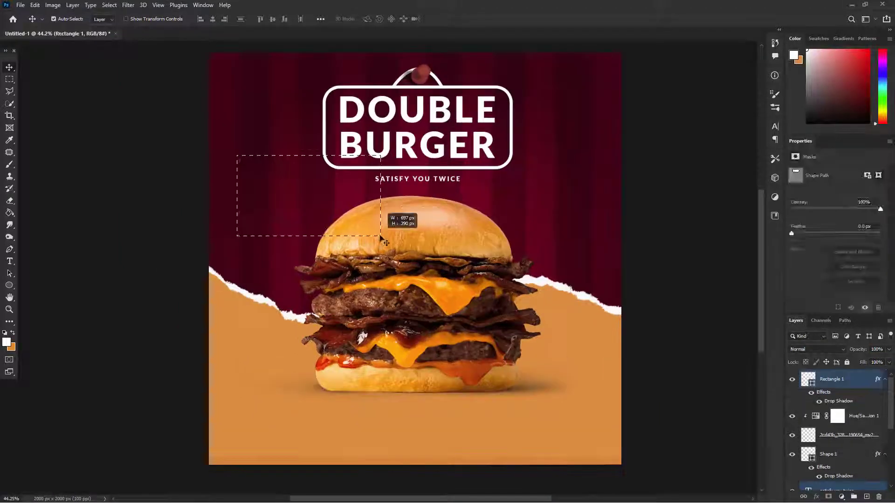
{"action": "left_click", "coordinate": [9, 285]}
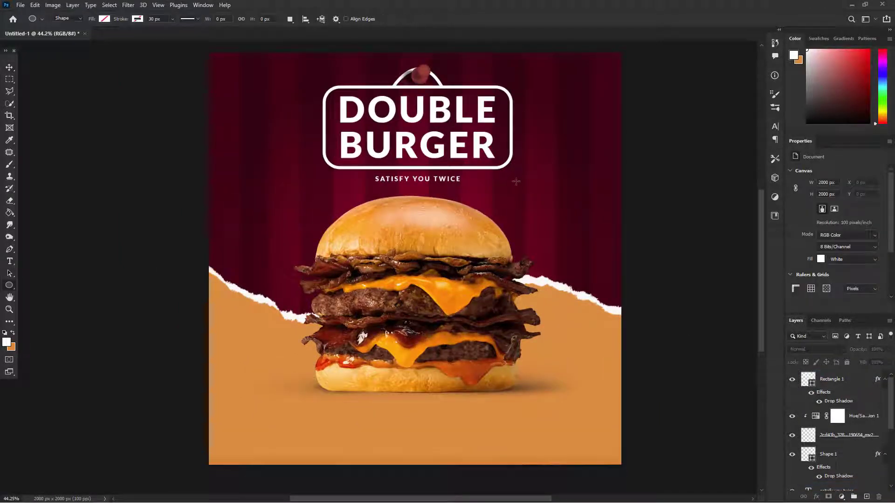
{"action": "mouse_move", "coordinate": [516, 182]}
{"action": "left_mouse_down"}
{"action": "mouse_move", "coordinate": [629, 264]}
{"action": "mouse_move", "coordinate": [622, 254]}
{"action": "mouse_move", "coordinate": [627, 261]}
{"action": "mouse_move", "coordinate": [611, 276]}
{"action": "left_mouse_up"}
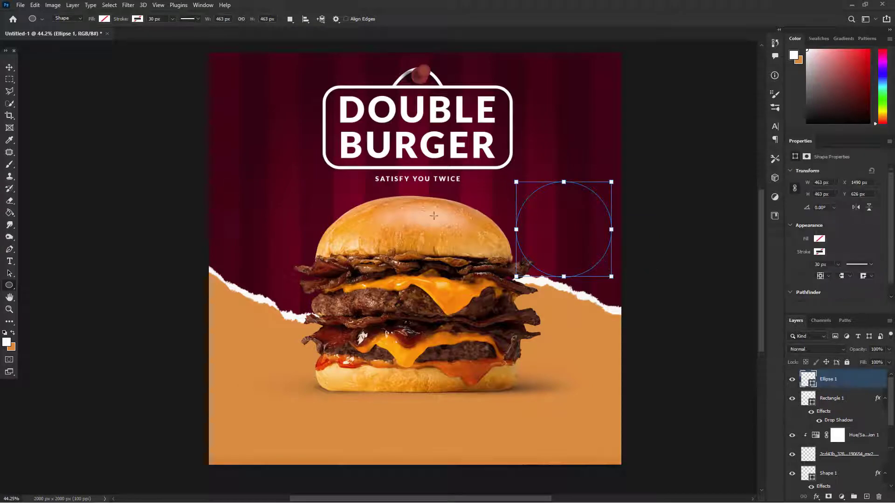
{"action": "left_click", "coordinate": [104, 19]}
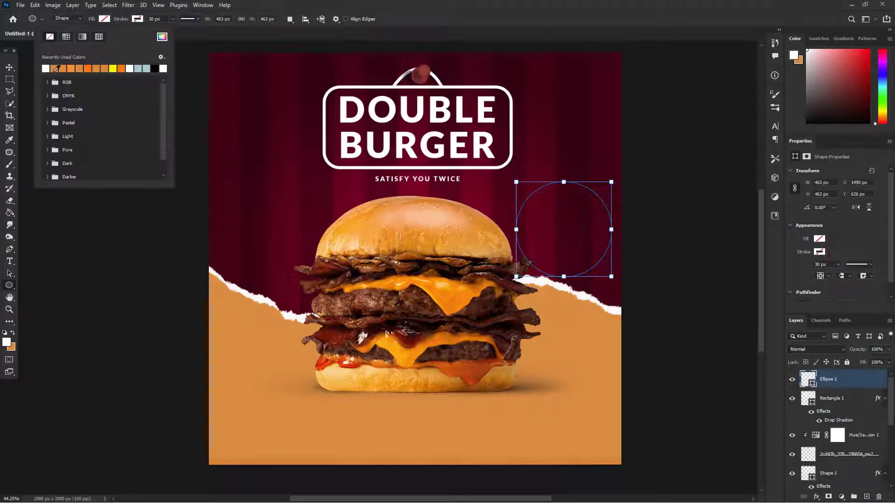
{"action": "left_click", "coordinate": [46, 68]}
{"action": "left_click", "coordinate": [9, 67]}
{"action": "left_click_drag", "start_coordinate": [579, 227], "coordinate": [579, 199]}
Step: Draw a second circle about 235 px wide at the bun's left edge and fill it with white
{"action": "left_click", "coordinate": [12, 288]}
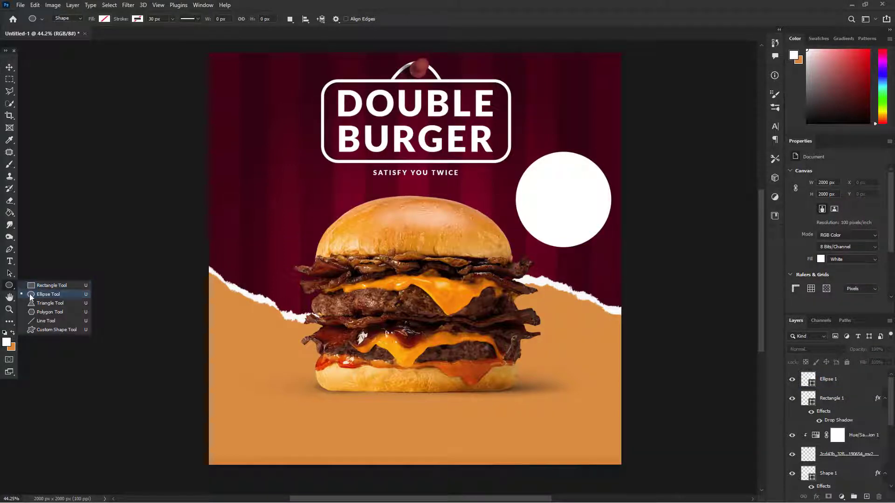
{"action": "left_click", "coordinate": [47, 294]}
{"action": "left_click_drag", "start_coordinate": [313, 212], "coordinate": [336, 245]}
{"action": "left_click", "coordinate": [104, 18]}
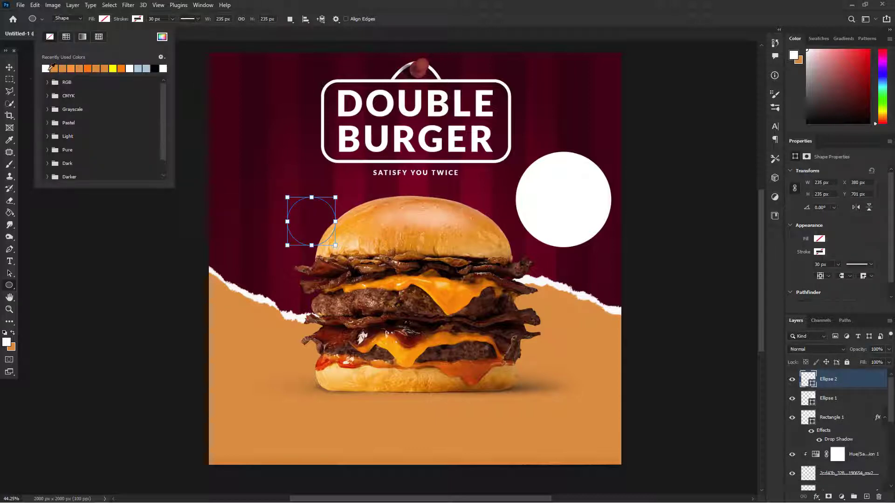
{"action": "left_click", "coordinate": [46, 68]}
{"action": "left_click", "coordinate": [10, 67]}
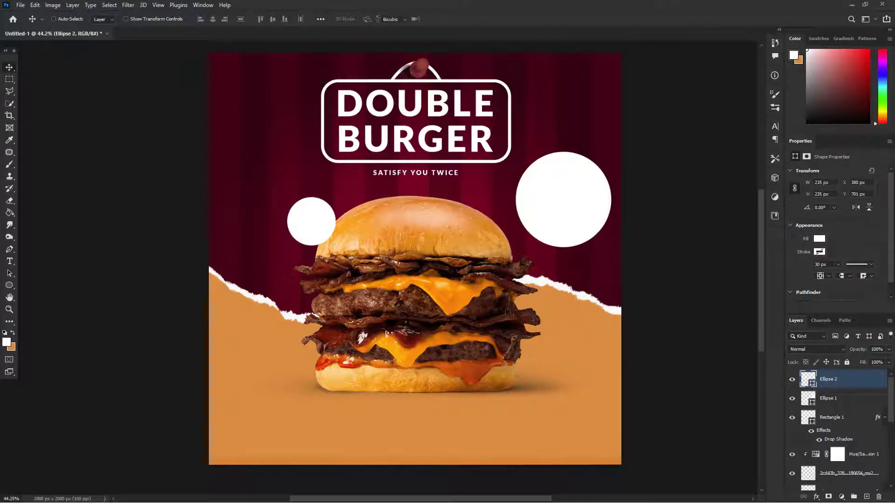
Step: Warp the small circle into a teardrop by pulling its lower edge down to a narrow tip
{"action": "key", "text": "ctrl+t"}
{"action": "right_click", "coordinate": [313, 228]}
{"action": "left_click", "coordinate": [334, 292]}
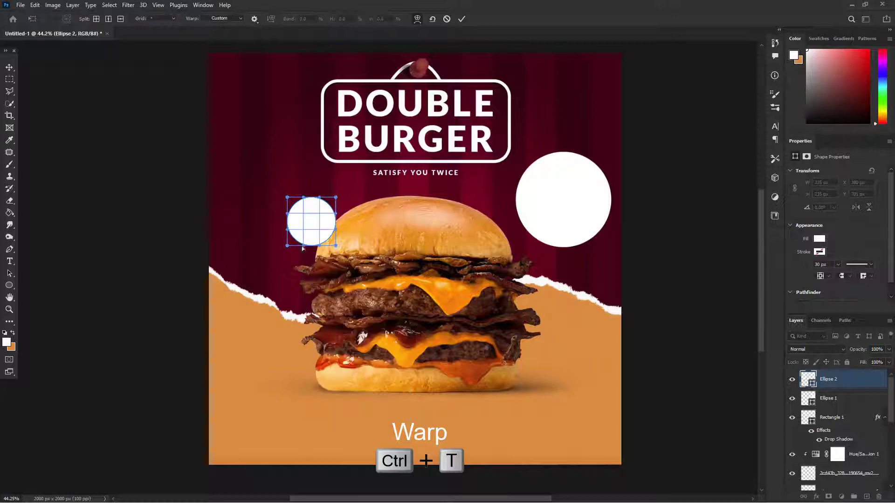
{"action": "left_click_drag", "start_coordinate": [304, 246], "coordinate": [294, 321]}
{"action": "left_click", "coordinate": [461, 19]}
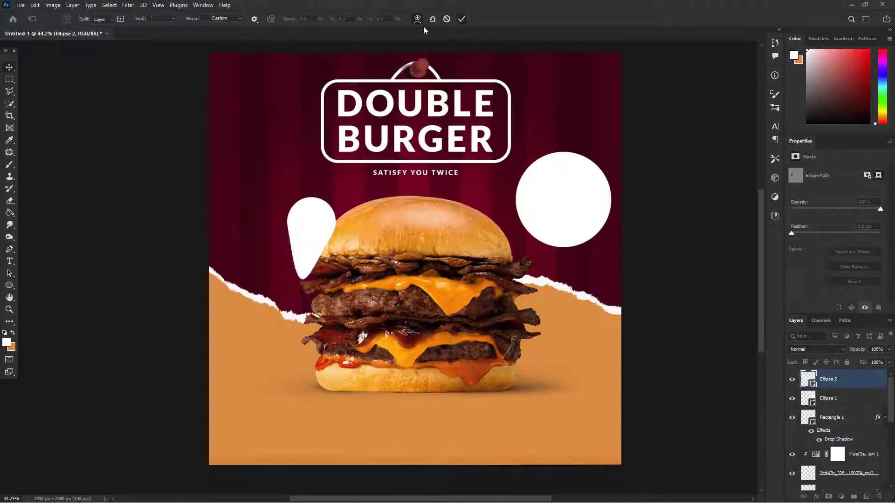
Step: Place the teardrop over the large circle, rotated so its tip points down toward the burger like a speech bubble tail
{"action": "left_click_drag", "start_coordinate": [308, 227], "coordinate": [541, 220]}
{"action": "key", "text": "ctrl+t"}
{"action": "left_click_drag", "start_coordinate": [608, 173], "coordinate": [627, 215]}
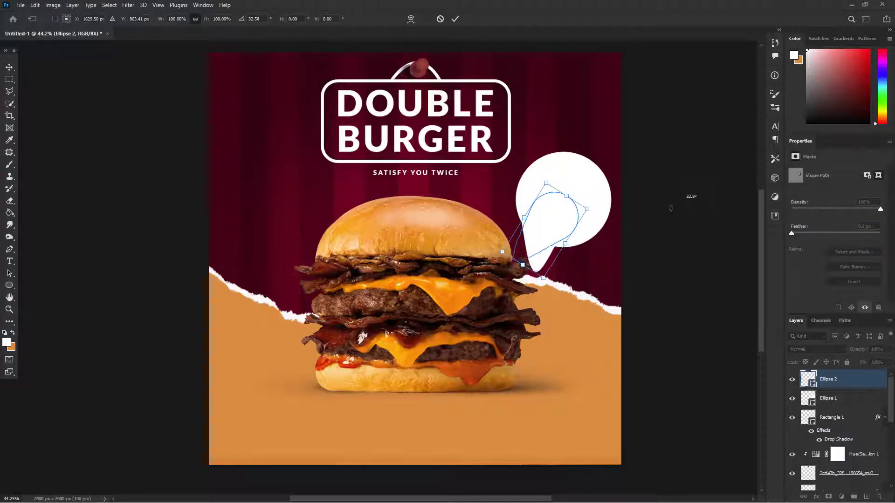
{"action": "left_click_drag", "start_coordinate": [552, 237], "coordinate": [551, 226]}
{"action": "left_click", "coordinate": [455, 19]}
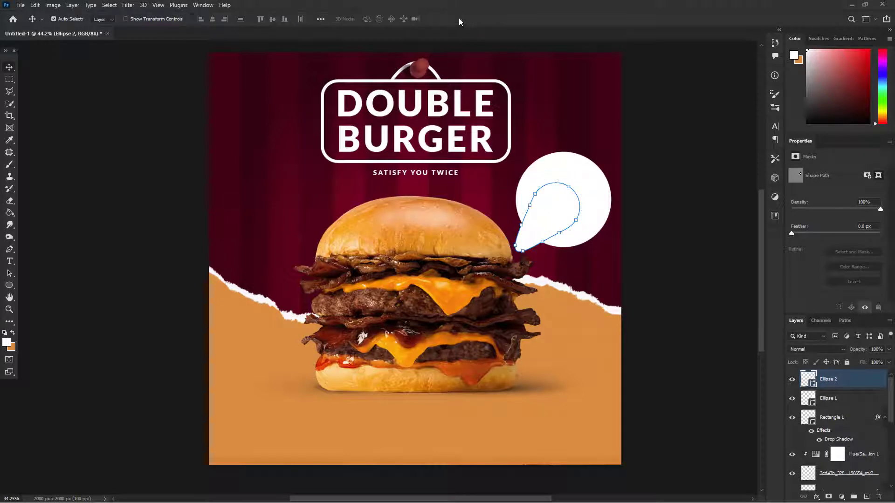
{"action": "left_click", "coordinate": [628, 279]}
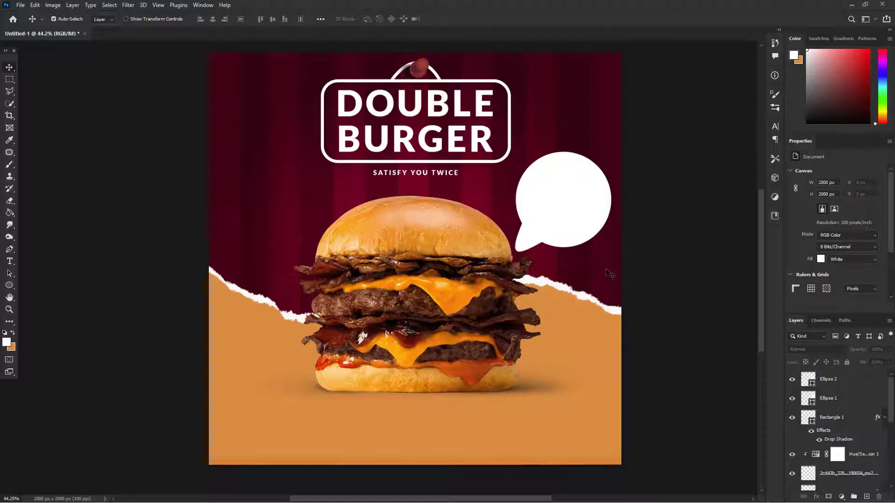
Step: Mask the teardrop with the large circle's inverted outline so only the tail outside the circle shows
{"action": "left_click", "coordinate": [556, 226]}
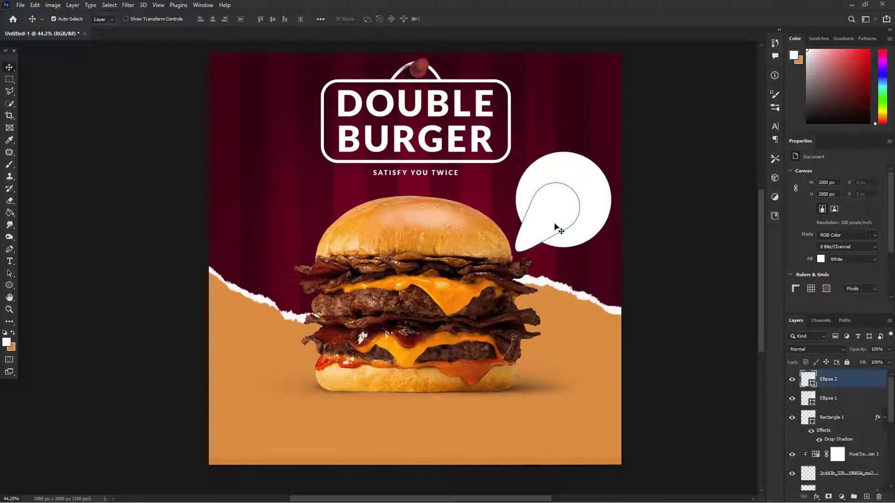
{"action": "left_click", "coordinate": [806, 398], "text": "ctrl"}
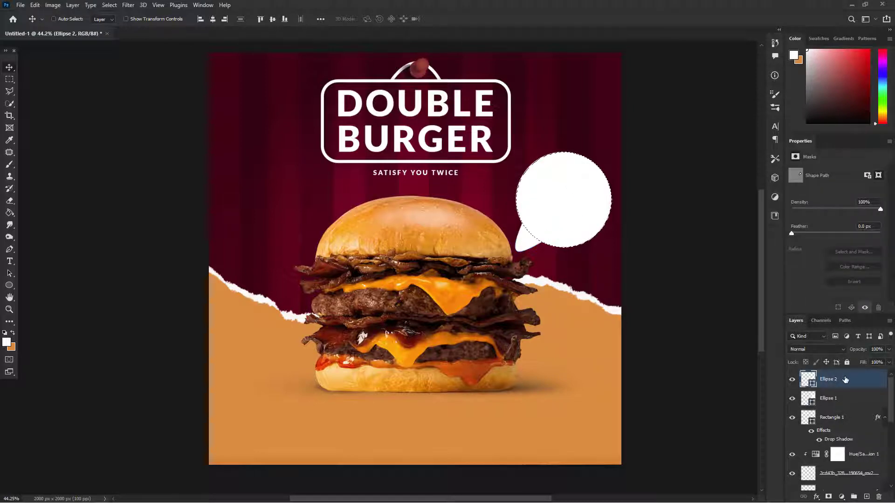
{"action": "left_click", "coordinate": [829, 497]}
{"action": "key", "text": "ctrl+i"}
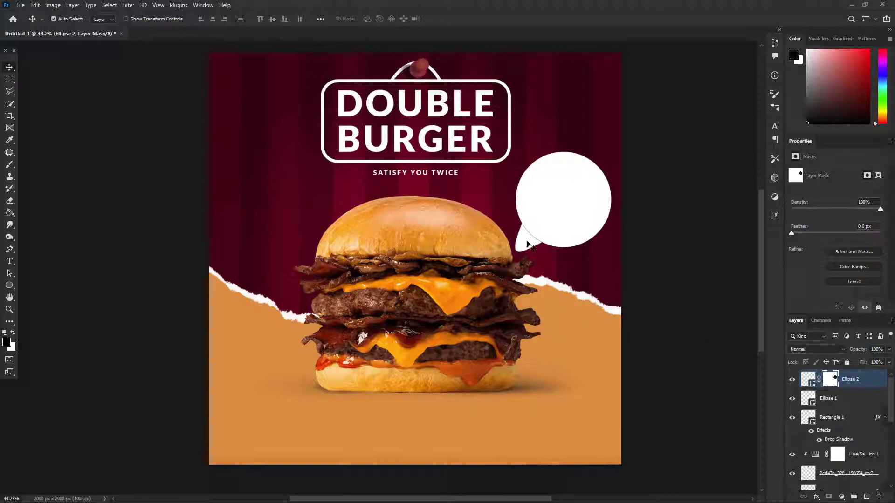
{"action": "left_click_drag", "start_coordinate": [527, 245], "coordinate": [523, 248]}
{"action": "key", "text": "ctrl+z"}
Step: Add a Multiply Drop Shadow to the large circle with 35% opacity, 90° angle, 4 px distance and 21 px size, and copy it to the tail
{"action": "left_click", "coordinate": [832, 398]}
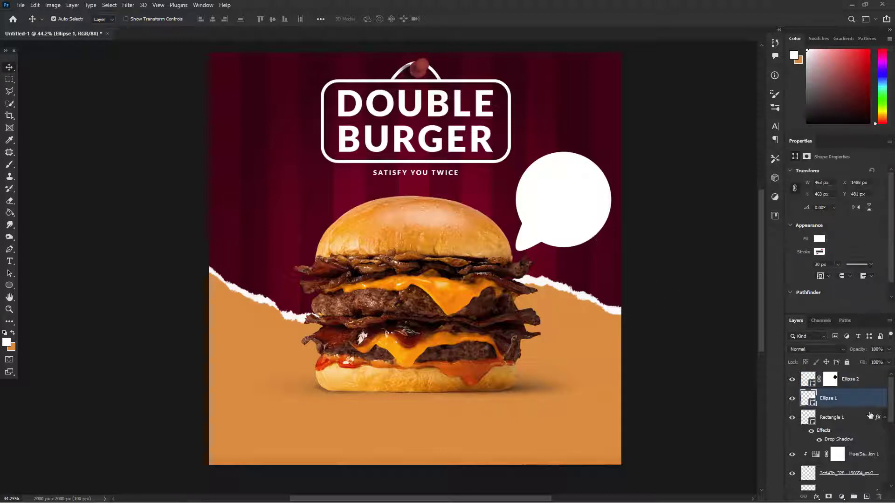
{"action": "right_click", "coordinate": [832, 398]}
{"action": "left_click", "coordinate": [822, 6]}
{"action": "left_click", "coordinate": [557, 351]}
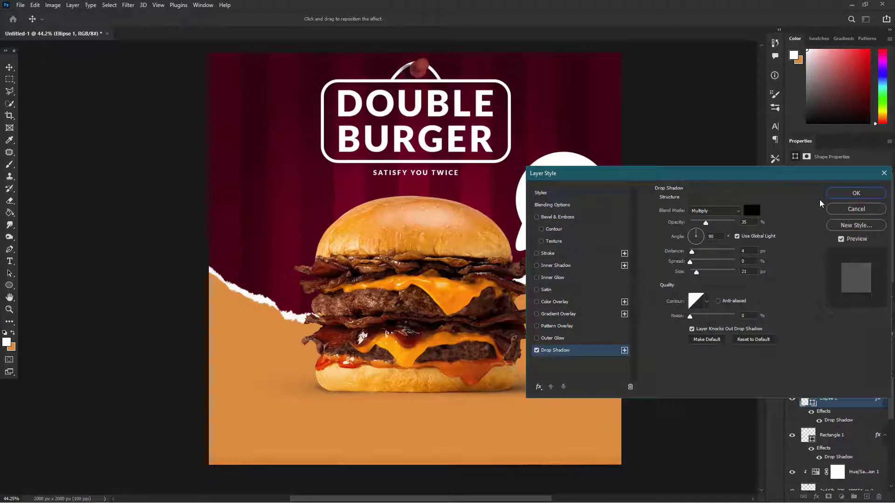
{"action": "left_click_drag", "start_coordinate": [759, 183], "coordinate": [783, 269]}
{"action": "left_click", "coordinate": [882, 280]}
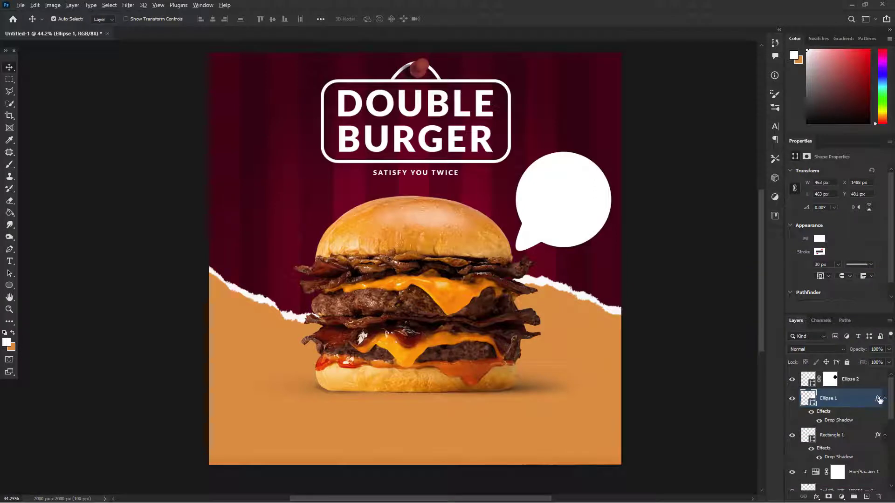
{"action": "left_click_drag", "start_coordinate": [879, 400], "coordinate": [862, 380]}
{"action": "left_click", "coordinate": [704, 381]}
Step: Add a centred text box left of the heading reading "10$" with "FOR LIMIT TIME" on the line below
{"action": "scroll", "coordinate": [555, 251], "scroll_direction": "up", "scroll_amount": 1}
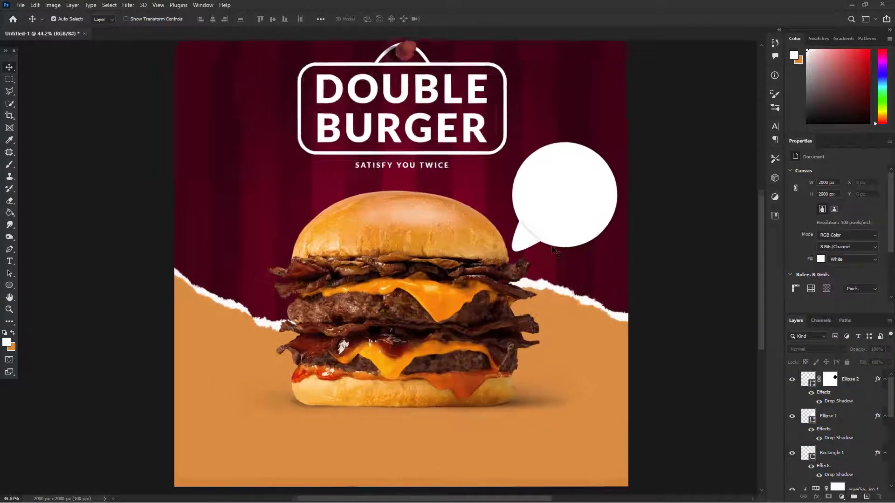
{"action": "scroll", "coordinate": [555, 251], "scroll_direction": "up", "scroll_amount": 2}
{"action": "left_click", "coordinate": [9, 262]}
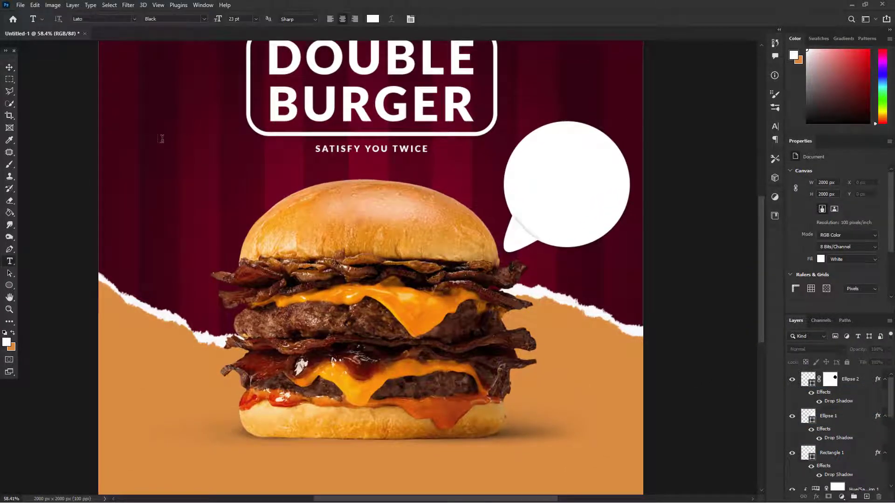
{"action": "left_click_drag", "start_coordinate": [139, 129], "coordinate": [220, 200]}
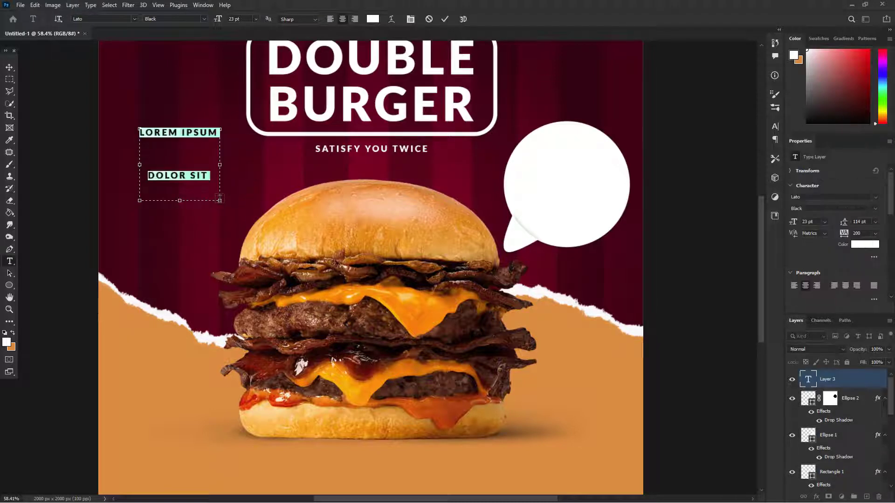
{"action": "type", "text": "10$"}
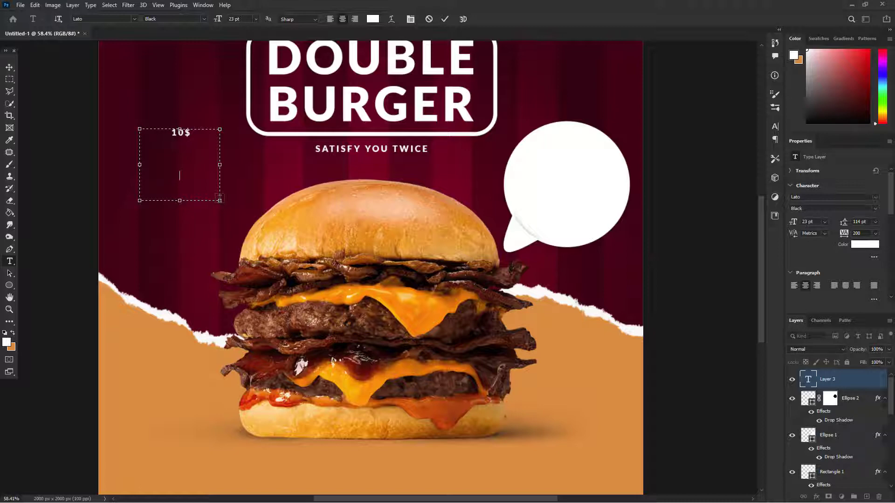
{"action": "type", "text": "ق"}
{"action": "key", "text": "BackSpace"}
{"action": "key", "text": "BackSpace"}
{"action": "key", "text": "BackSpace"}
{"action": "key", "text": "BackSpace"}
{"action": "key", "text": "BackSpace"}
{"action": "type", "text": "FON"}
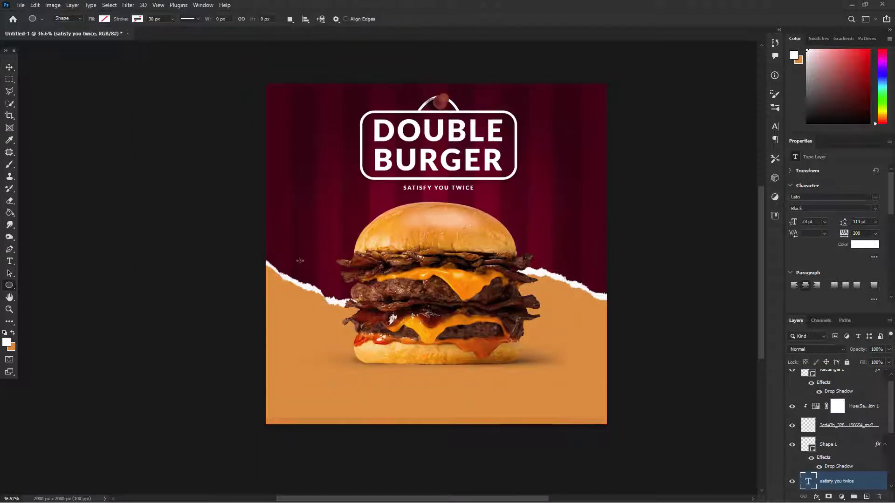
{"action": "scroll", "coordinate": [415, 258], "scroll_direction": "up", "scroll_amount": 2}
{"action": "left_click_drag", "start_coordinate": [528, 186], "coordinate": [616, 273]}
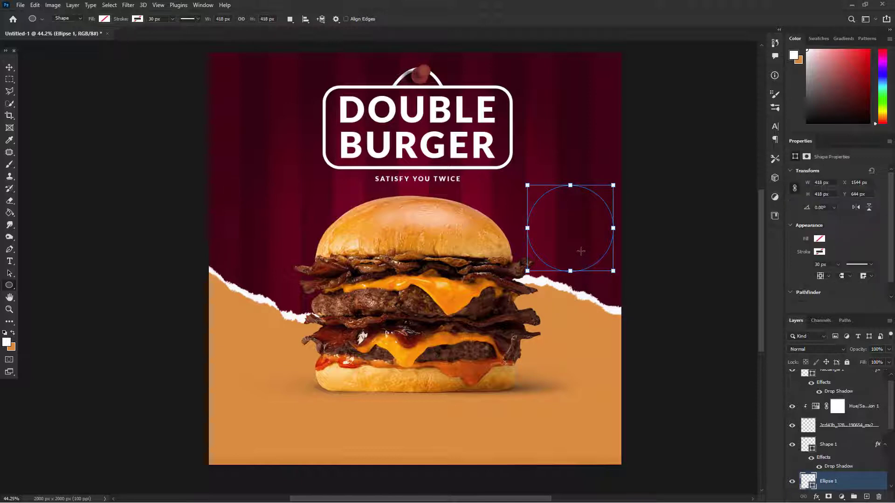
{"action": "left_click", "coordinate": [9, 67]}
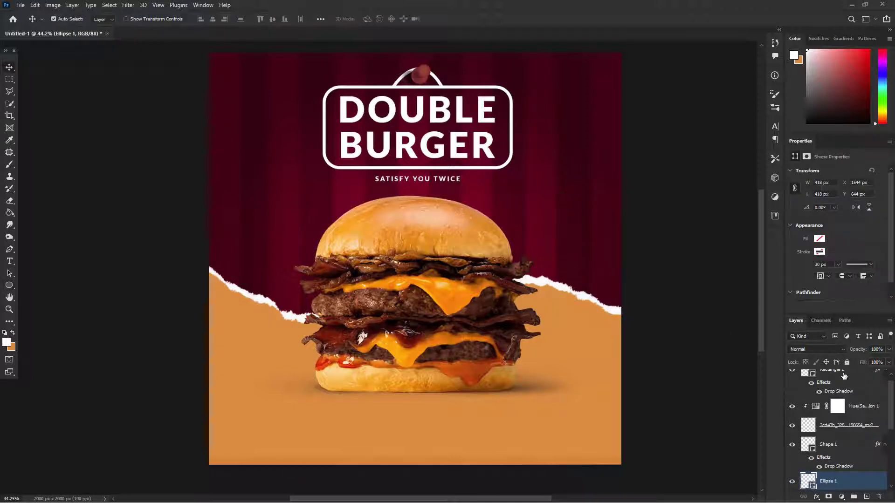
{"action": "left_click_drag", "start_coordinate": [855, 486], "coordinate": [842, 374]}
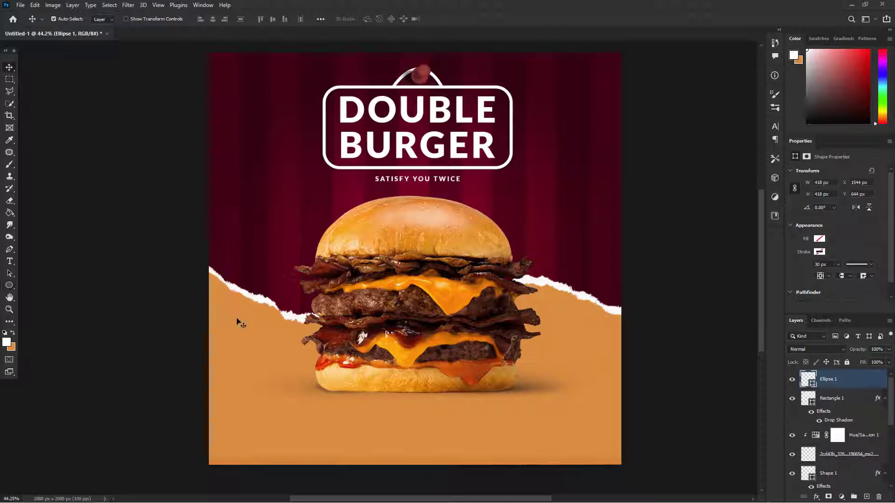
{"action": "key", "text": "Delete"}
{"action": "key", "text": "t"}
{"action": "left_click_drag", "start_coordinate": [236, 154], "coordinate": [330, 230]}
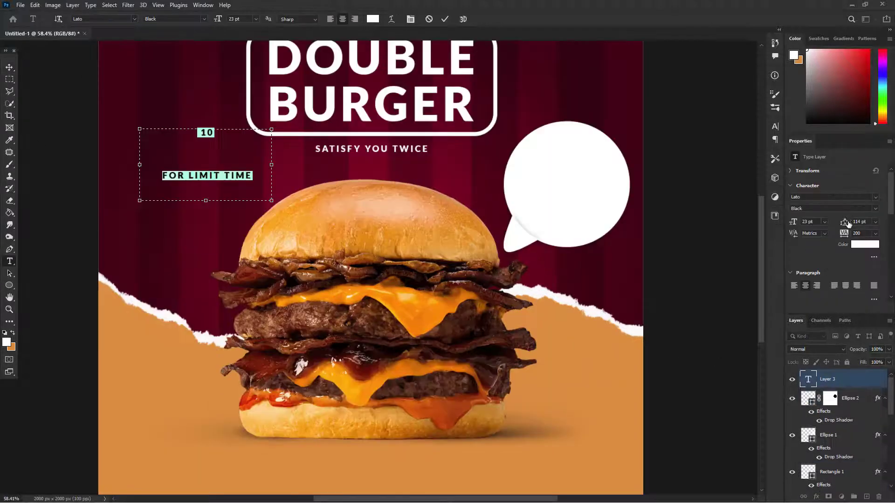
Step: Set the "10" line of the price text to 72 pt and shrink the text box closely around both lines
{"action": "left_click_drag", "start_coordinate": [844, 223], "coordinate": [816, 228]}
{"action": "left_click", "coordinate": [222, 134]}
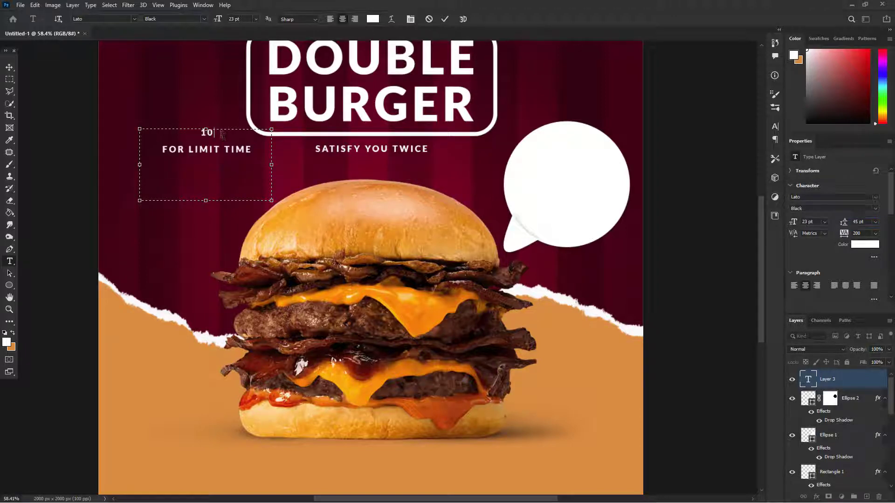
{"action": "left_click_drag", "start_coordinate": [214, 133], "coordinate": [208, 135]}
{"action": "left_click", "coordinate": [201, 135]}
{"action": "double_click", "coordinate": [208, 135]}
{"action": "left_click", "coordinate": [255, 19]}
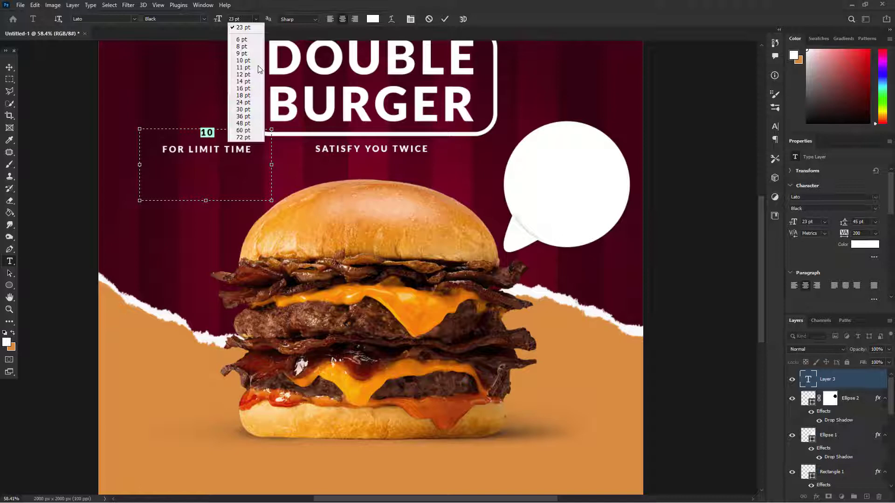
{"action": "left_click", "coordinate": [243, 133]}
{"action": "left_click", "coordinate": [256, 19]}
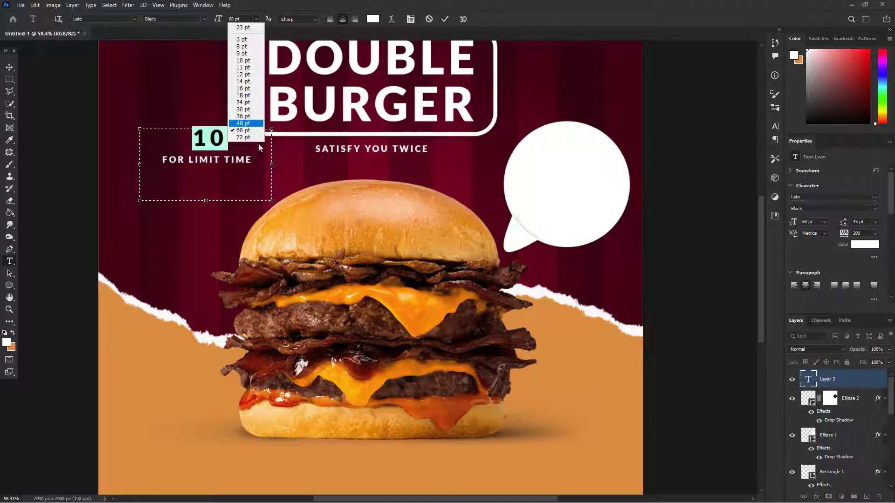
{"action": "left_click", "coordinate": [245, 137]}
{"action": "left_click", "coordinate": [211, 141]}
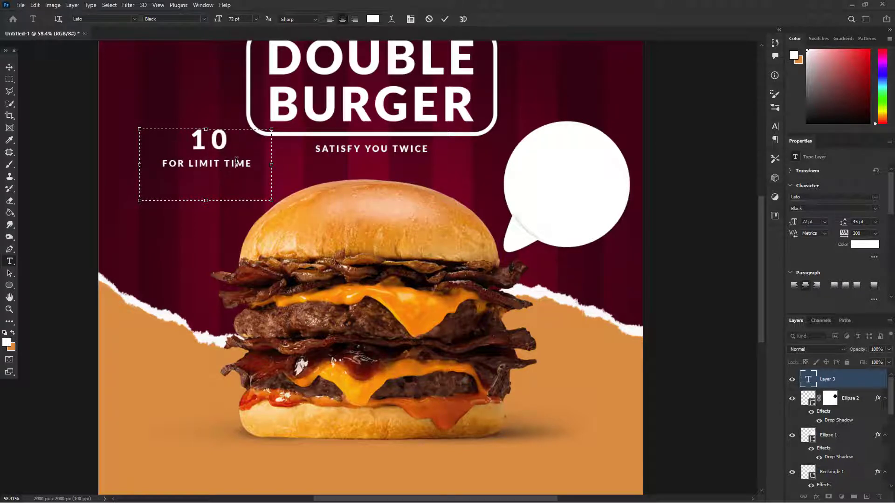
{"action": "left_click_drag", "start_coordinate": [206, 201], "coordinate": [205, 172]}
{"action": "left_click_drag", "start_coordinate": [150, 150], "coordinate": [166, 151]}
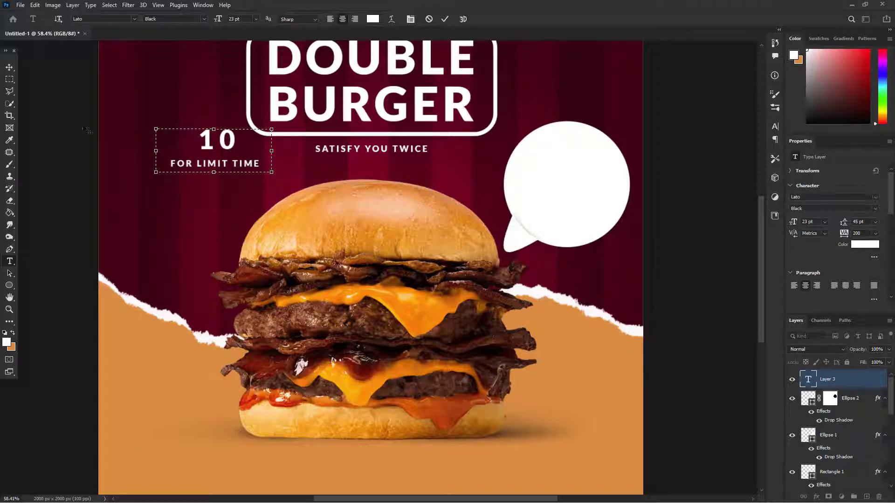
Step: Recolour both price text lines with the orange sampled from the poster's lower background and move the text into the speech bubble
{"action": "key", "text": "ctrl+a"}
{"action": "left_click", "coordinate": [373, 19]}
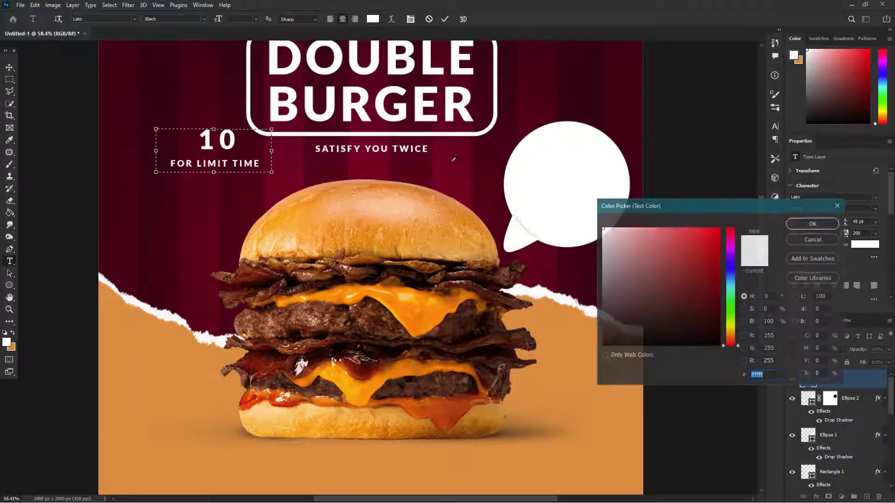
{"action": "left_click", "coordinate": [561, 379]}
{"action": "left_click", "coordinate": [814, 224]}
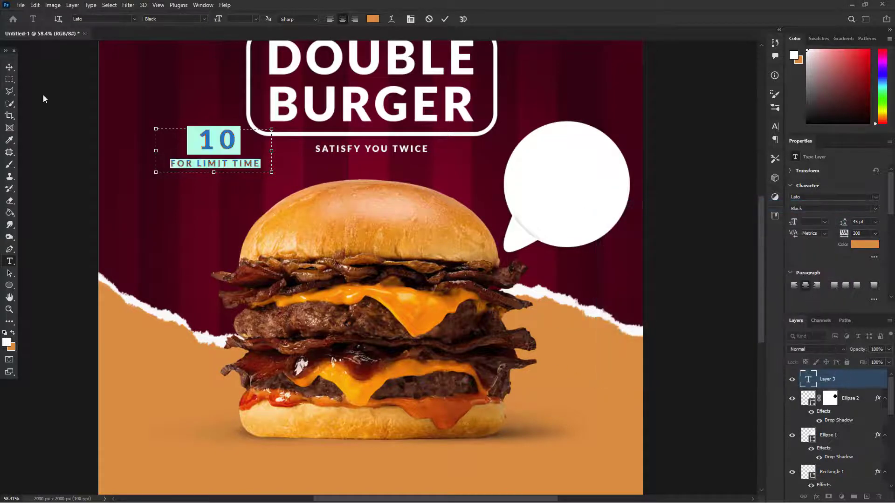
{"action": "left_click", "coordinate": [9, 67]}
{"action": "left_click_drag", "start_coordinate": [246, 165], "coordinate": [604, 198]}
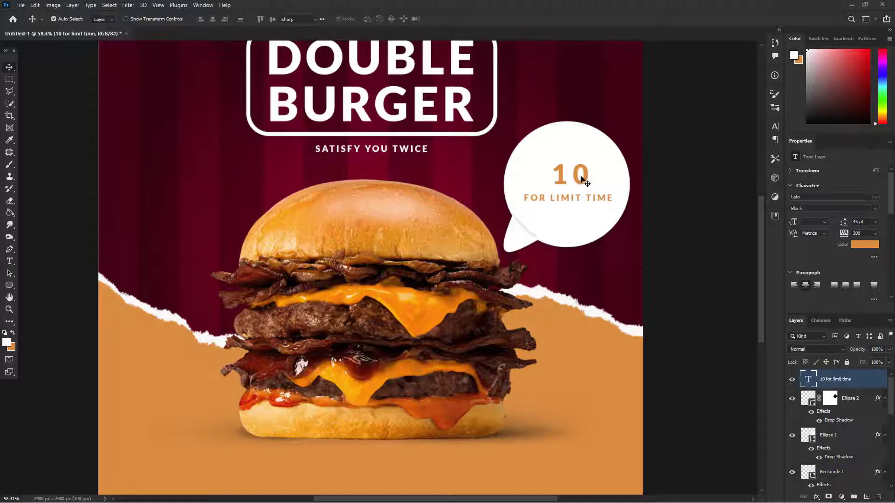
Step: Set the "10" in the speech bubble to 90 pt and add a dollar sign after it
{"action": "double_click", "coordinate": [584, 179]}
{"action": "left_click", "coordinate": [583, 179]}
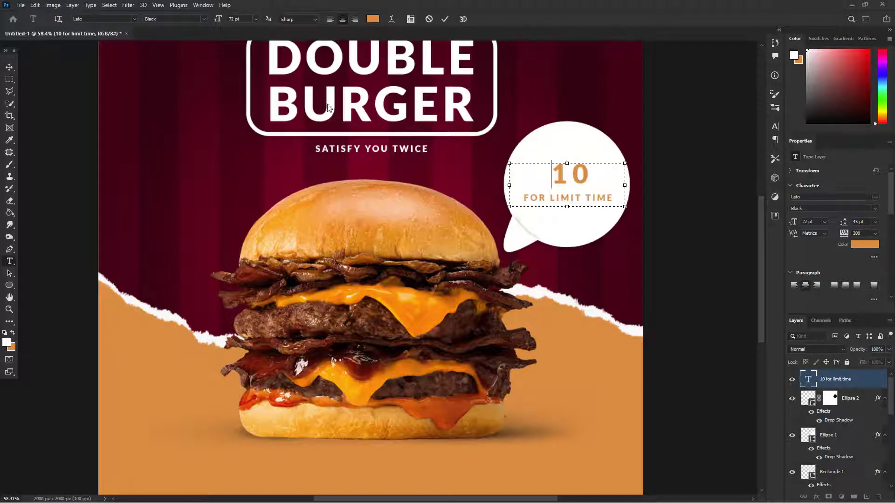
{"action": "left_click", "coordinate": [255, 20]}
{"action": "left_click", "coordinate": [234, 19]}
{"action": "left_click_drag", "start_coordinate": [234, 19], "coordinate": [198, 26]}
{"action": "left_click_drag", "start_coordinate": [589, 176], "coordinate": [549, 172]}
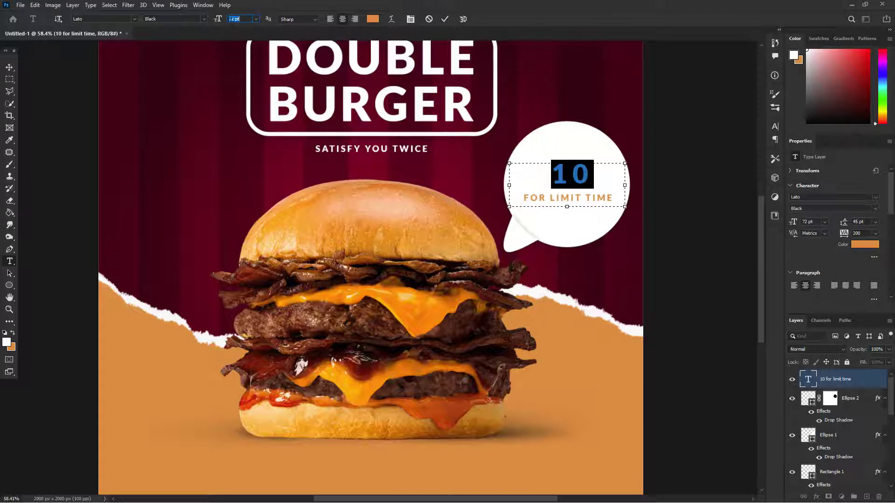
{"action": "type", "text": "90"}
{"action": "key", "text": "Return"}
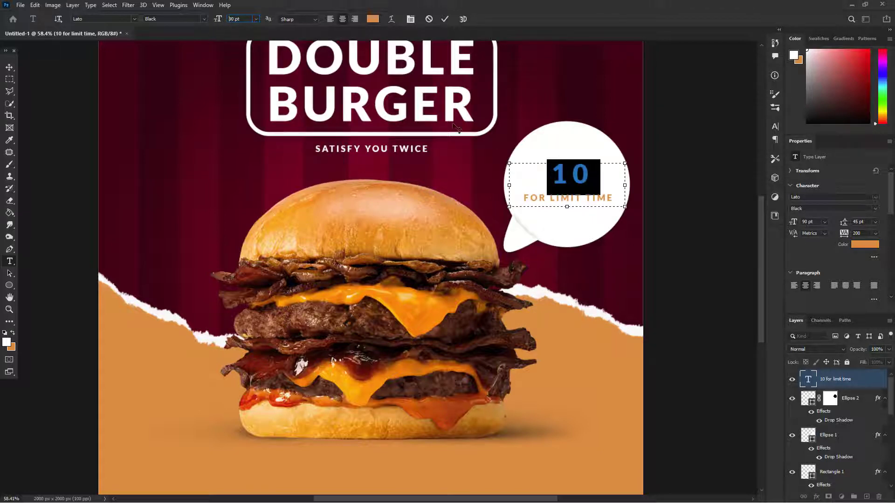
{"action": "left_click", "coordinate": [614, 194]}
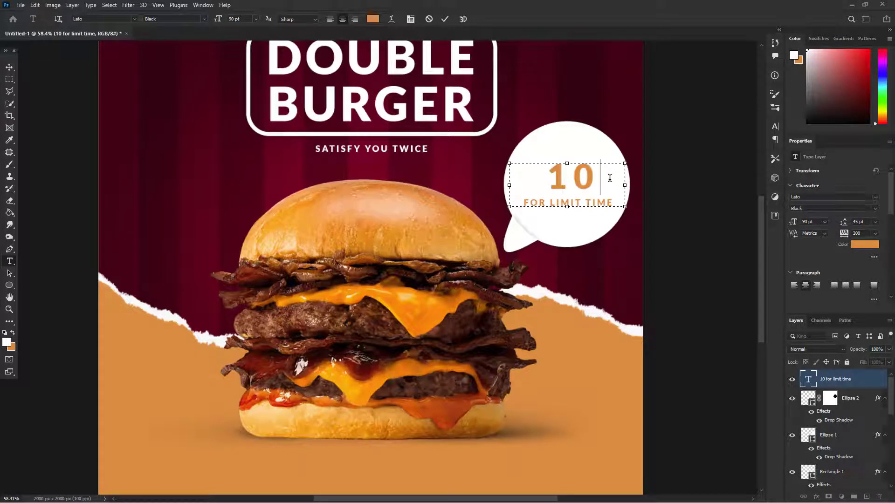
{"action": "type", "text": "$"}
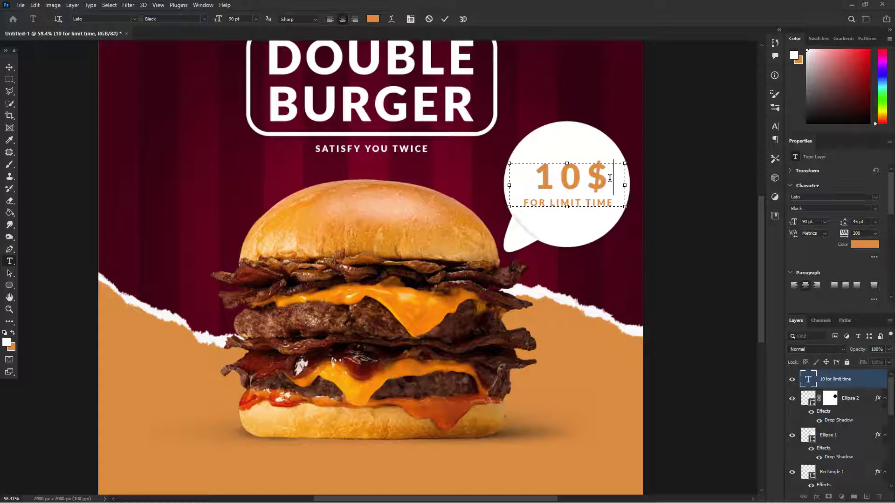
Step: Set the "FOR LIMIT TIME" line in the speech bubble to 25 pt and finish editing the text
{"action": "triple_click", "coordinate": [567, 203]}
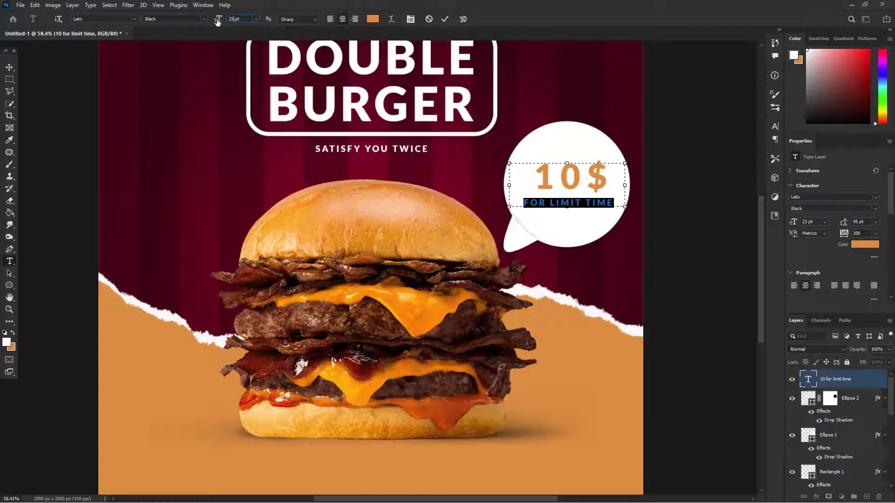
{"action": "key", "text": "Return"}
{"action": "left_click", "coordinate": [9, 68]}
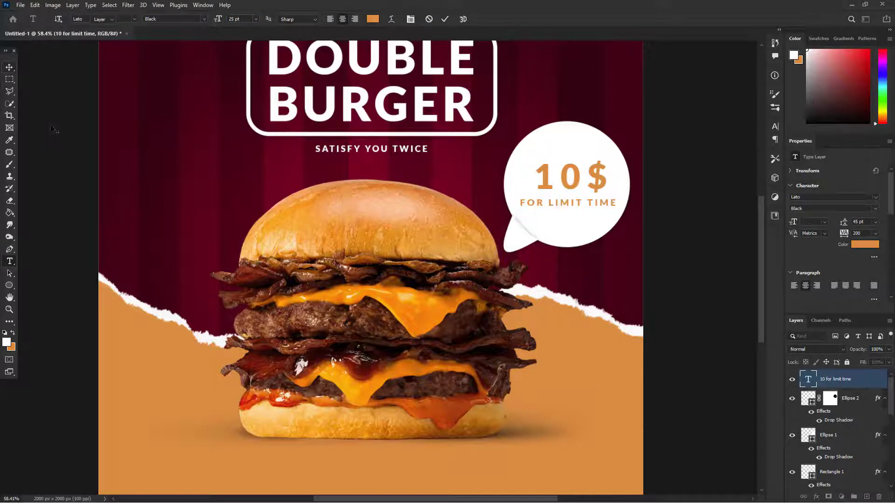
{"action": "scroll", "coordinate": [432, 241], "scroll_direction": "down", "scroll_amount": 3}
{"action": "scroll", "coordinate": [432, 241], "scroll_direction": "down", "scroll_amount": 2}
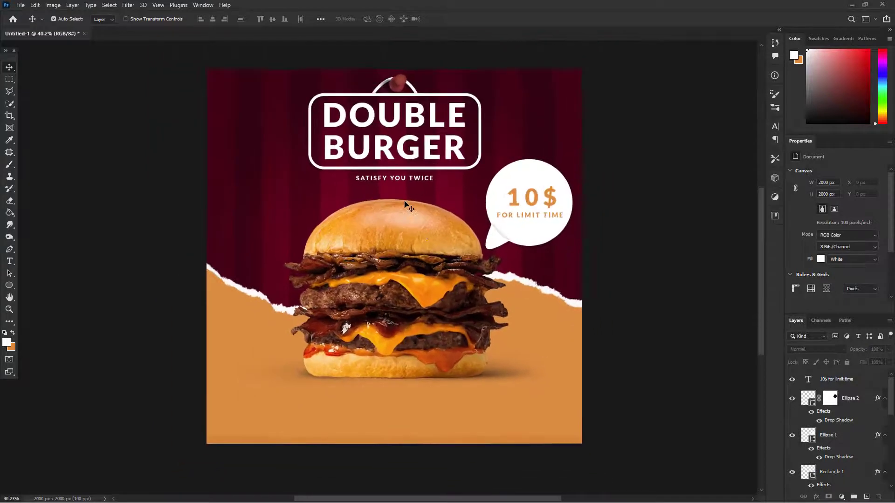
{"action": "double_click", "coordinate": [404, 149]}
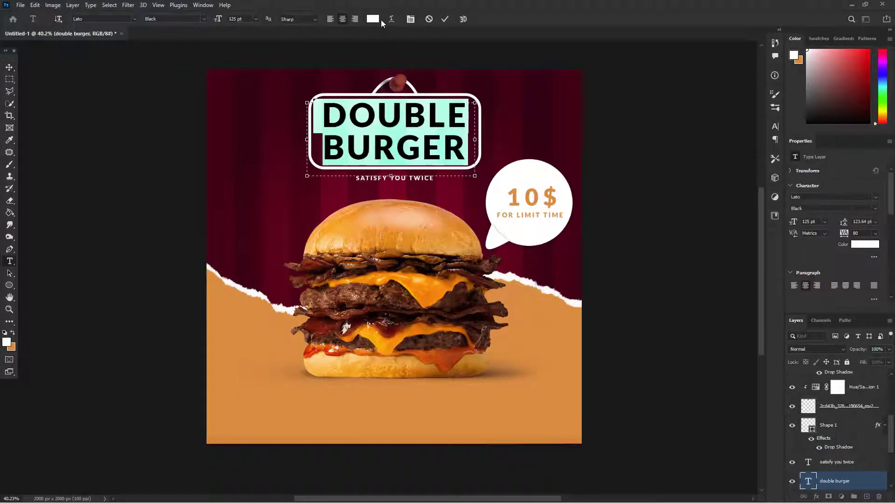
{"action": "left_click", "coordinate": [373, 19]}
{"action": "left_click", "coordinate": [531, 367]}
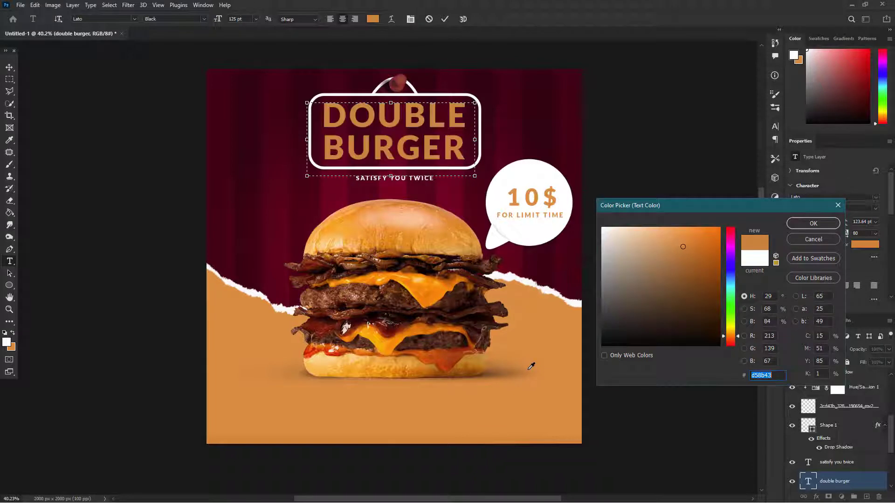
{"action": "left_click", "coordinate": [838, 205]}
{"action": "key", "text": "Escape"}
{"action": "key", "text": "v"}
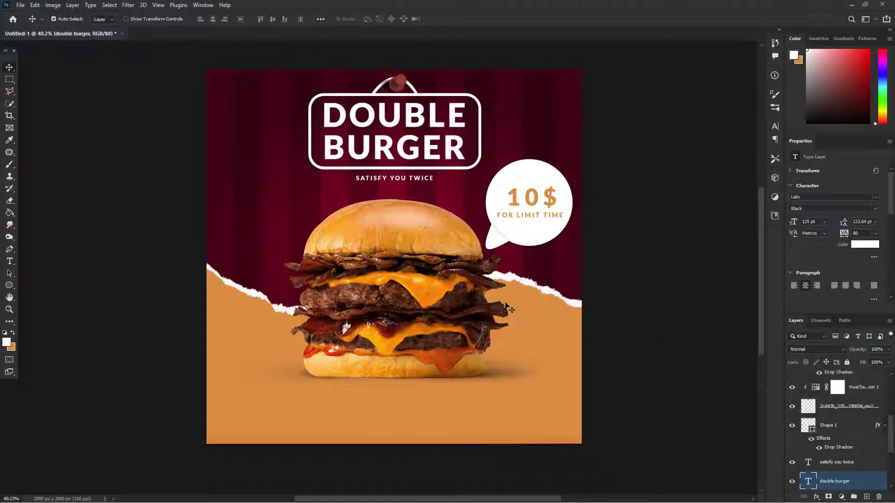
Step: Bring the Posta Shape image from the Double Burger (Social Media) folder into the poster document
{"action": "key", "text": "alt+Tab"}
{"action": "key", "text": "alt+Tab"}
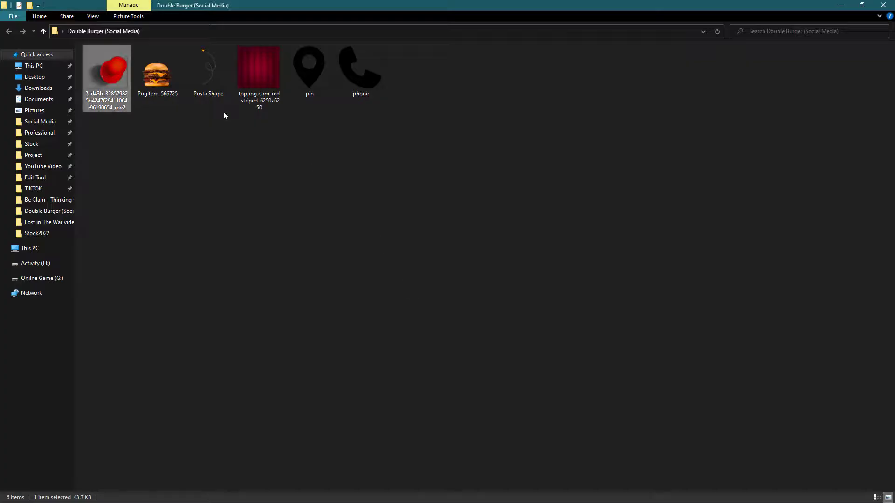
{"action": "left_click", "coordinate": [216, 92]}
{"action": "key", "text": "alt+Tab"}
{"action": "left_click_drag", "start_coordinate": [216, 92], "coordinate": [359, 238]}
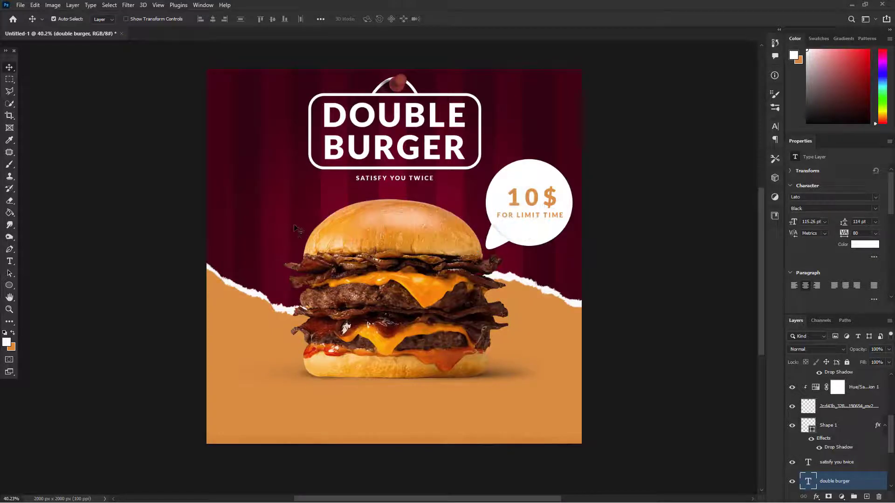
Step: Flip the dashed arrow shape horizontally, enlarge it to about 364 × 770 px and place it beside the heading, left of the burger
{"action": "key", "text": "ctrl+t"}
{"action": "right_click", "coordinate": [390, 248]}
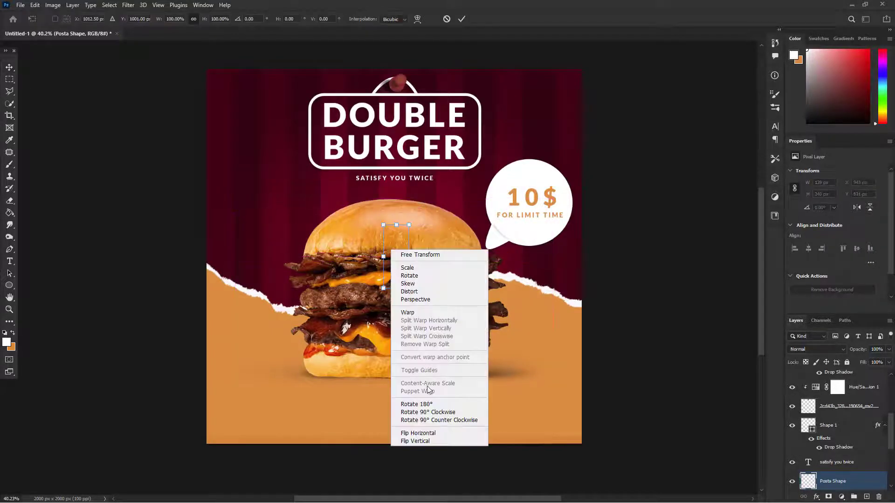
{"action": "left_click", "coordinate": [410, 430]}
{"action": "left_click_drag", "start_coordinate": [413, 226], "coordinate": [459, 169]}
{"action": "left_click_drag", "start_coordinate": [413, 205], "coordinate": [265, 186]}
{"action": "left_click_drag", "start_coordinate": [292, 146], "coordinate": [306, 127]}
{"action": "left_click_drag", "start_coordinate": [267, 155], "coordinate": [271, 162]}
{"action": "left_click", "coordinate": [461, 19]}
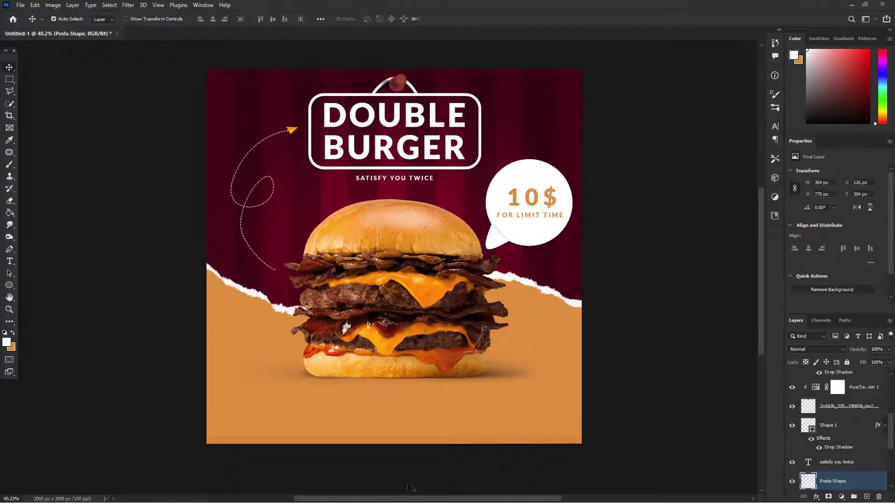
Step: Bring the pin and phone images from the project folder into the poster and place them over the lower orange area
{"action": "key", "text": "alt+Tab"}
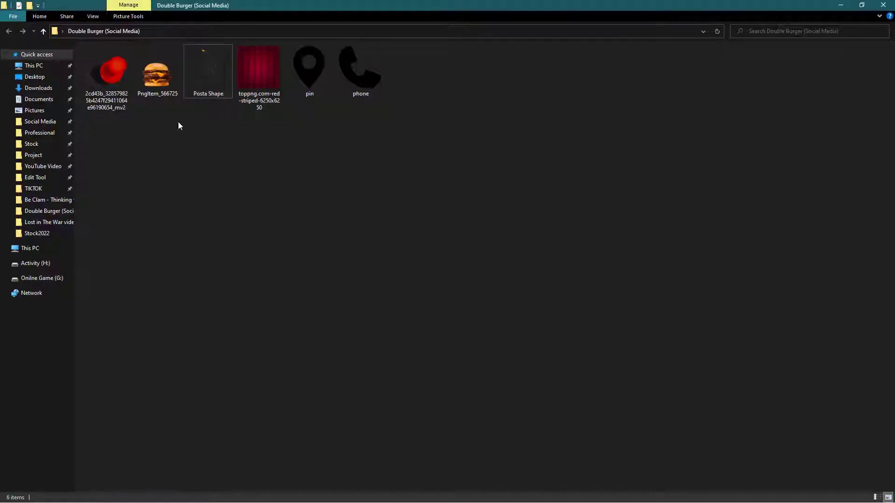
{"action": "left_click", "coordinate": [320, 92]}
{"action": "left_click", "coordinate": [372, 82], "text": "ctrl"}
{"action": "left_click_drag", "start_coordinate": [372, 82], "coordinate": [379, 326]}
{"action": "key", "text": "alt+Tab"}
{"action": "left_click_drag", "start_coordinate": [408, 292], "coordinate": [462, 424]}
Step: Scale the pin and phone icons together to about 15% below the burger and move the phone well to the right of the pin
{"action": "left_click", "coordinate": [825, 462], "text": "shift"}
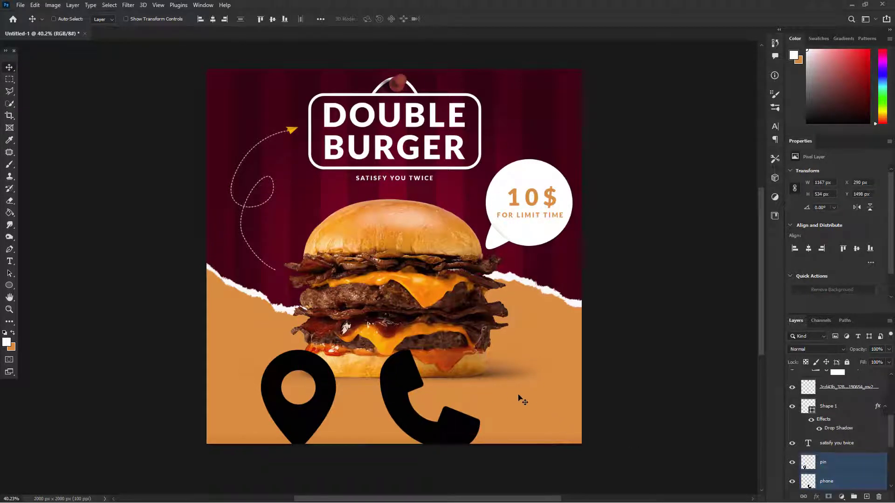
{"action": "key", "text": "ctrl+t"}
{"action": "left_click_drag", "start_coordinate": [478, 358], "coordinate": [351, 414]}
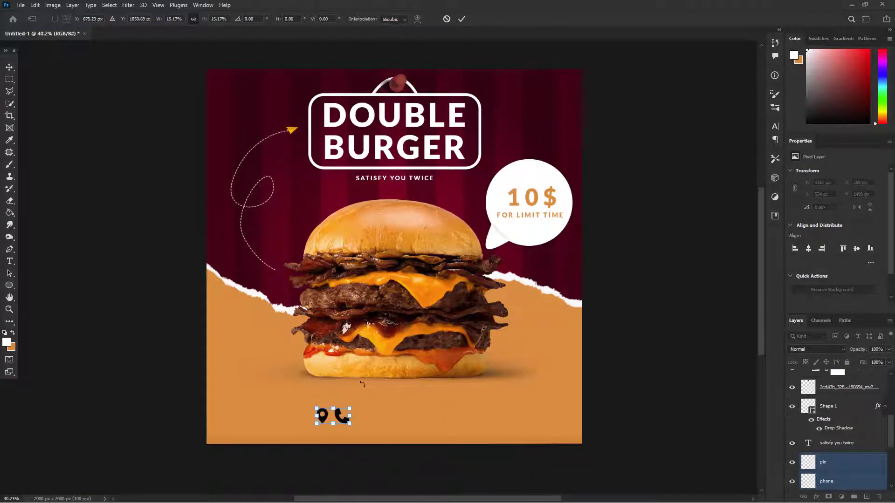
{"action": "left_click", "coordinate": [461, 18]}
{"action": "scroll", "coordinate": [376, 422], "scroll_direction": "up", "scroll_amount": 2}
{"action": "left_click_drag", "start_coordinate": [336, 423], "coordinate": [499, 424]}
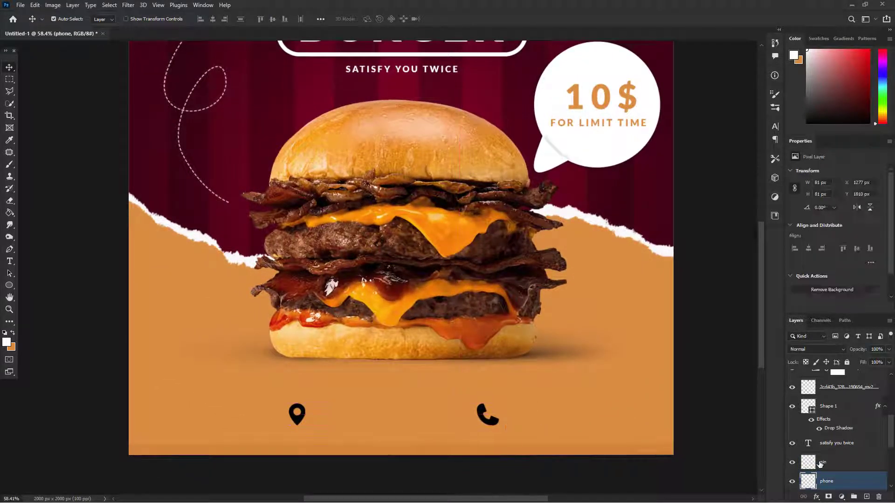
Step: Give the pin icon a Normal Color Overlay of #69001a sampled from the striped background at 100% opacity, and copy it to the phone icon
{"action": "left_click", "coordinate": [854, 467]}
{"action": "right_click", "coordinate": [854, 467]}
{"action": "key", "text": "Escape"}
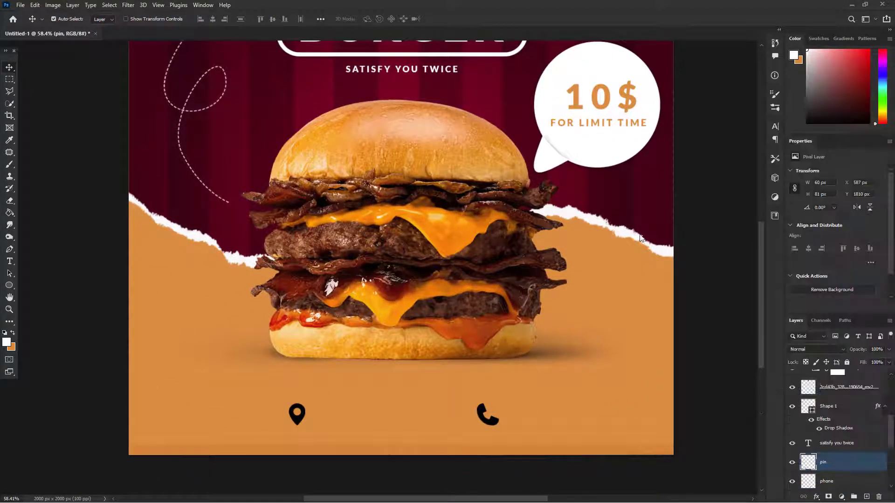
{"action": "left_click", "coordinate": [559, 391]}
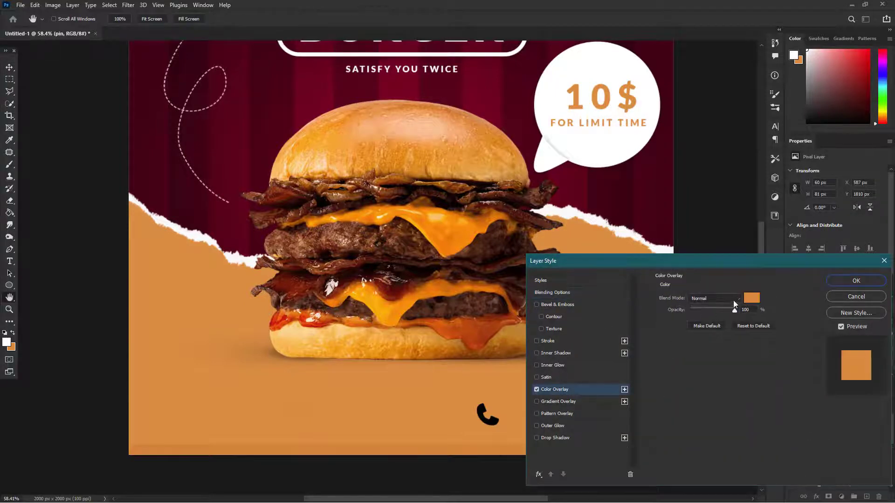
{"action": "left_click", "coordinate": [748, 300]}
{"action": "left_click", "coordinate": [582, 174]}
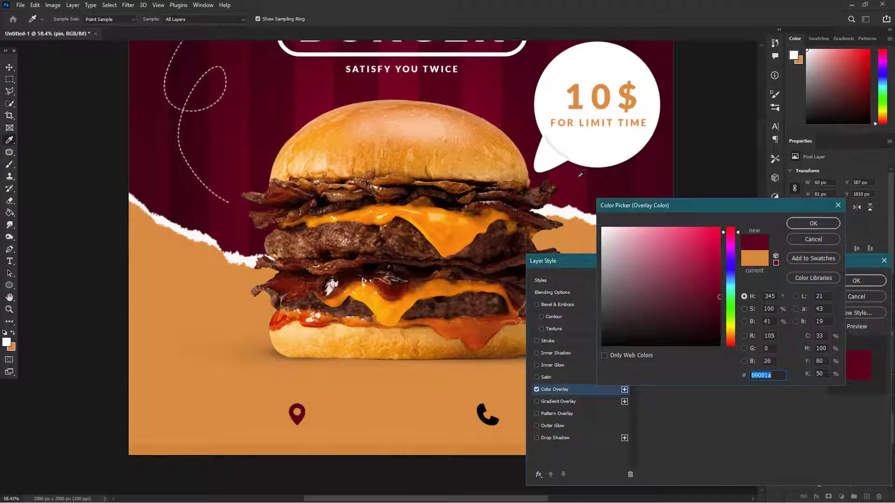
{"action": "left_click", "coordinate": [811, 222]}
{"action": "left_click", "coordinate": [862, 281]}
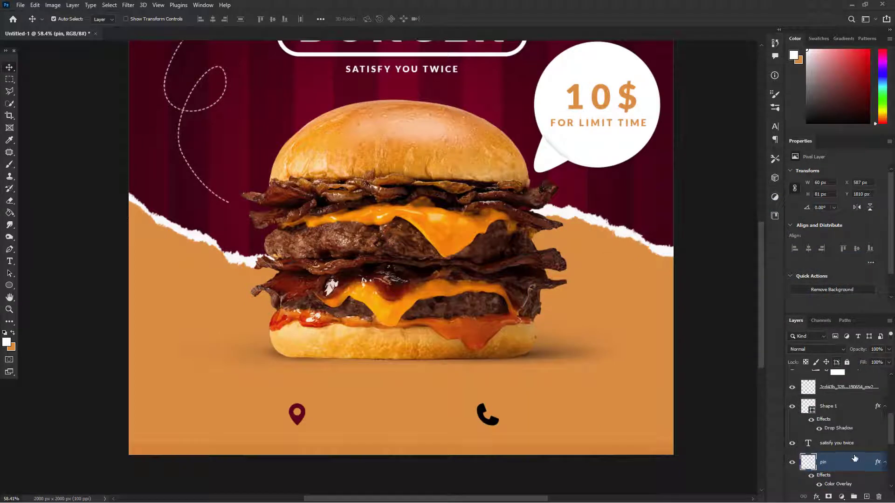
{"action": "scroll", "coordinate": [854, 458], "scroll_direction": "down", "scroll_amount": 3}
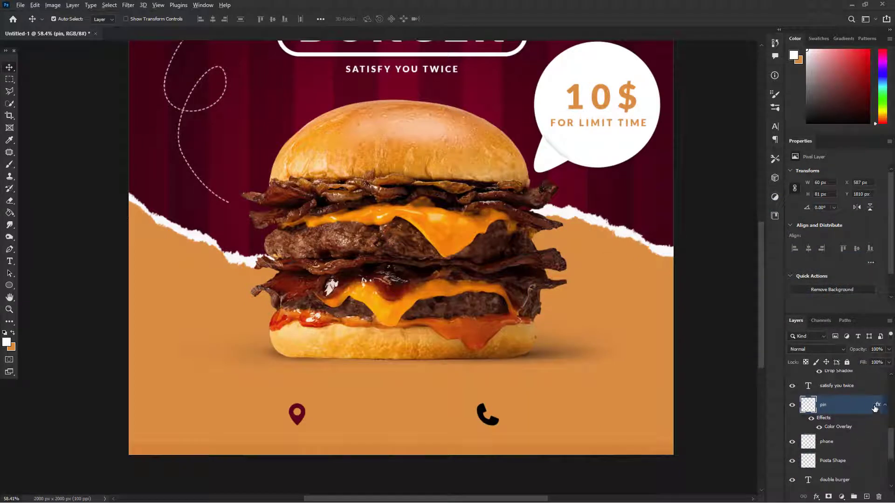
{"action": "left_click_drag", "start_coordinate": [878, 405], "coordinate": [874, 446]}
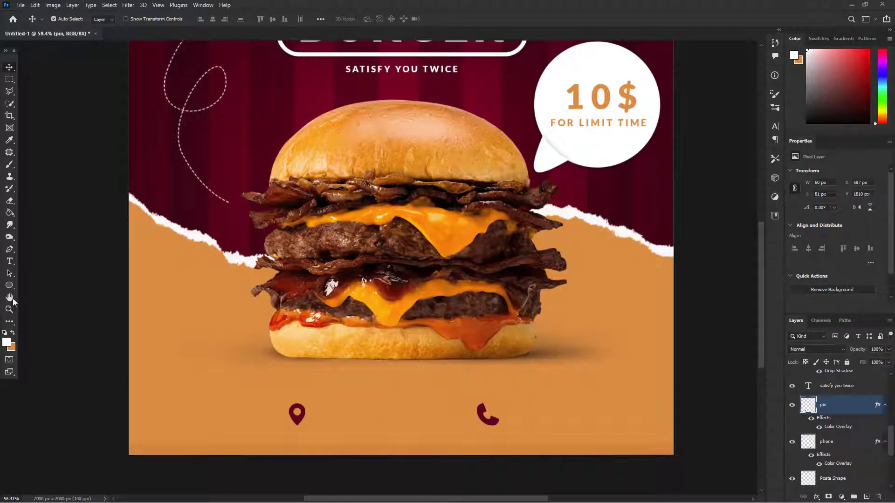
Step: Add the text "YOUR LOCATION" beside the pin icon at 36 pt and widen its text box to fit one line
{"action": "left_click", "coordinate": [14, 265]}
{"action": "scroll", "coordinate": [313, 413], "scroll_direction": "up", "scroll_amount": 2}
{"action": "left_click_drag", "start_coordinate": [313, 401], "coordinate": [448, 434]}
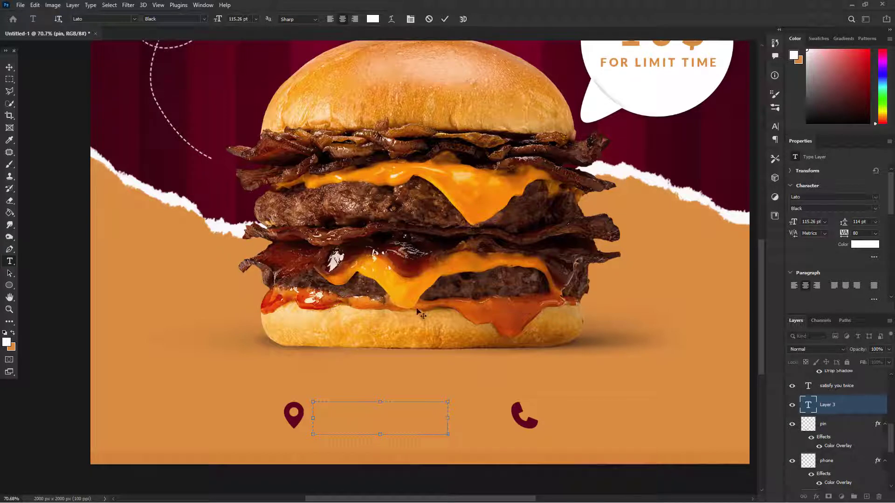
{"action": "left_click", "coordinate": [256, 19]}
{"action": "left_click", "coordinate": [251, 133]}
{"action": "left_click", "coordinate": [256, 19]}
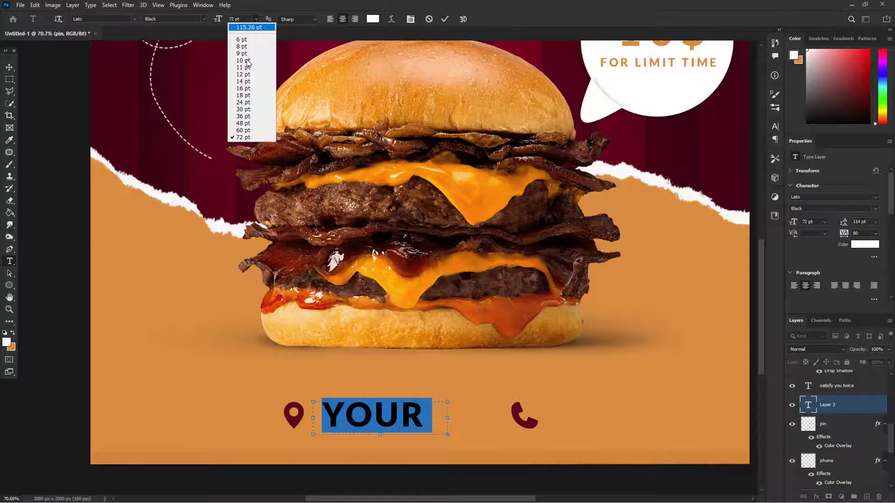
{"action": "left_click", "coordinate": [250, 117]}
{"action": "left_click_drag", "start_coordinate": [448, 419], "coordinate": [497, 418]}
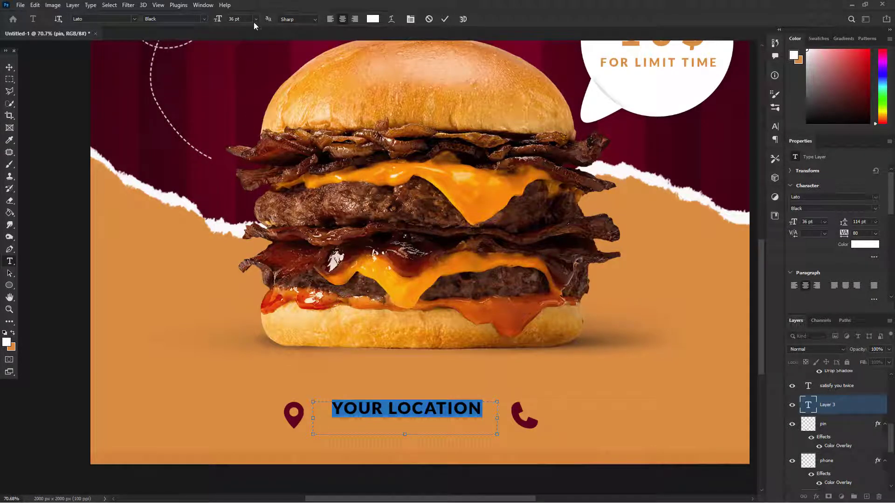
Step: Set the "YOUR LOCATION" text to Lato Bold at 30 pt
{"action": "left_click", "coordinate": [205, 19]}
{"action": "left_click", "coordinate": [188, 123]}
{"action": "key", "text": "Return"}
{"action": "key", "text": "ctrl+Return"}
{"action": "key", "text": "y"}
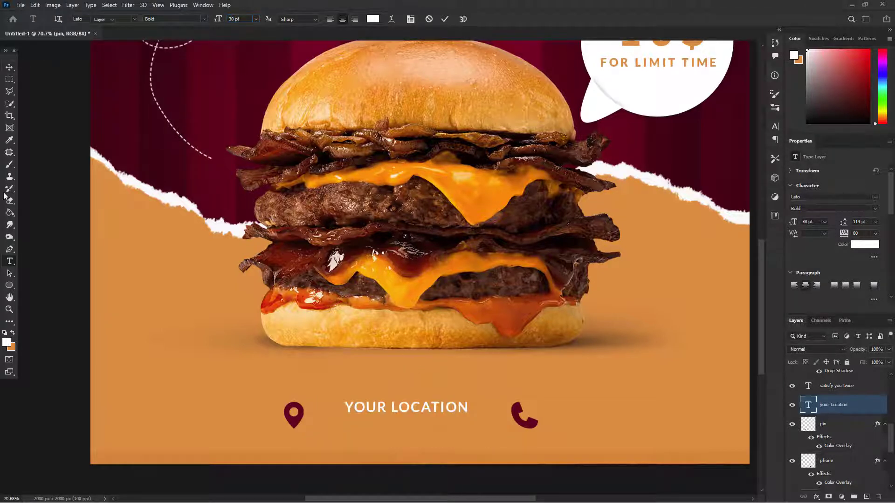
{"action": "left_click", "coordinate": [451, 406]}
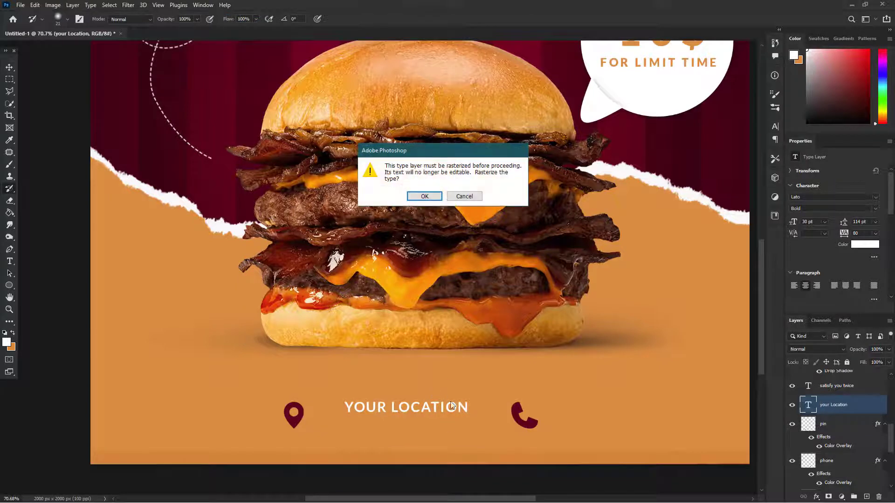
{"action": "left_click", "coordinate": [472, 201]}
Step: Align "YOUR LOCATION" with the pin icon, copy it beside the phone icon and change the copy's wording to "YOUR NUMBER"
{"action": "key", "text": "v"}
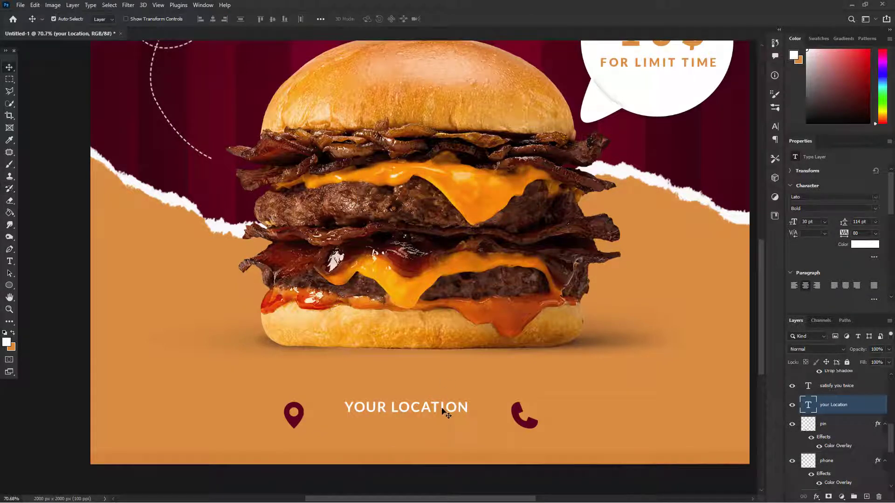
{"action": "left_click_drag", "start_coordinate": [447, 414], "coordinate": [694, 420]}
{"action": "double_click", "coordinate": [659, 422]}
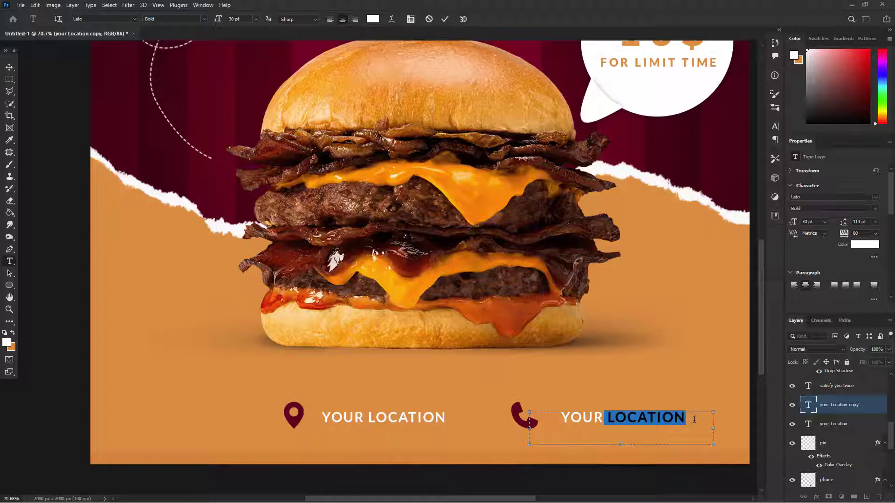
{"action": "type", "text": "NU"}
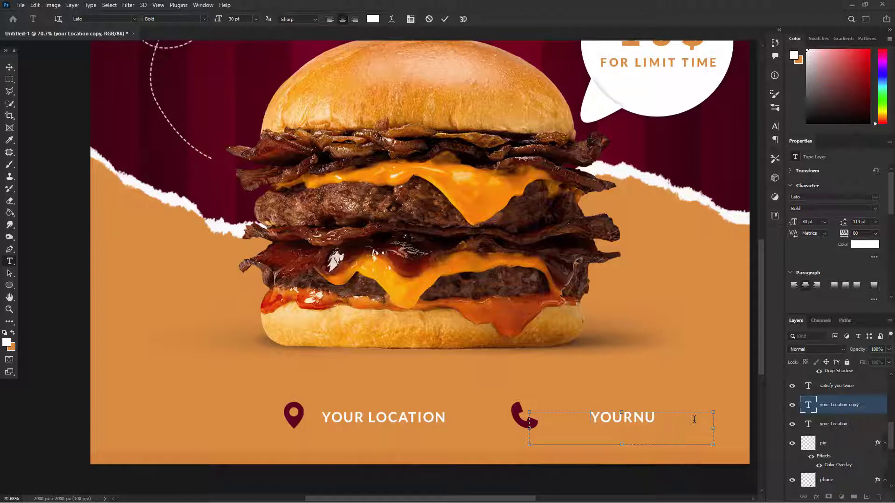
{"action": "key", "text": "BackSpace"}
{"action": "key", "text": "BackSpace"}
{"action": "type", "text": "NUMBER"}
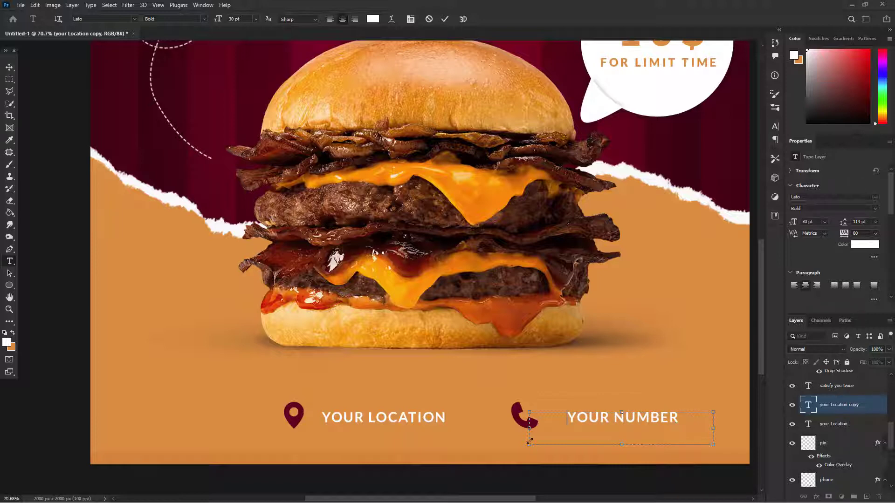
Step: Shrink the "YOUR NUMBER" text box around its wording and move the text closer to the phone icon
{"action": "left_click_drag", "start_coordinate": [530, 441], "coordinate": [571, 428]}
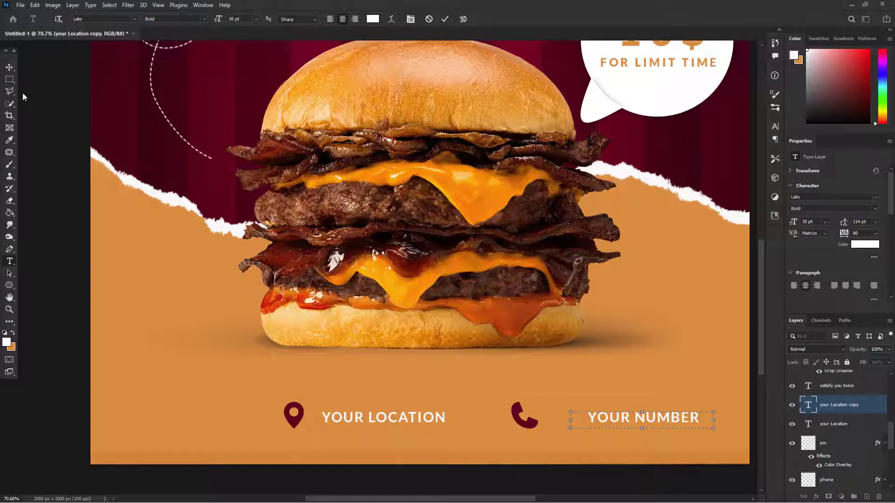
{"action": "left_click", "coordinate": [10, 68]}
{"action": "left_click_drag", "start_coordinate": [629, 415], "coordinate": [620, 417]}
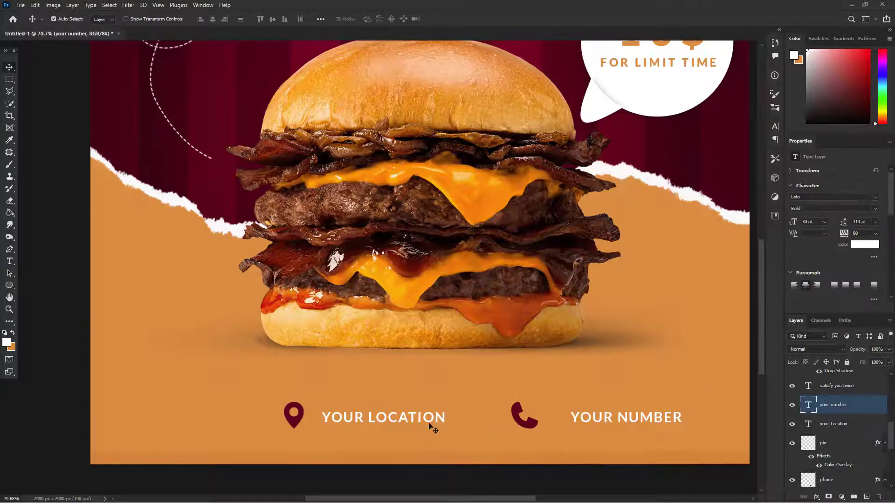
Step: Move the pin icon slightly away from its label and reposition both icons and both labels together as a row below the burger
{"action": "left_click_drag", "start_coordinate": [300, 421], "coordinate": [285, 422]}
{"action": "left_click_drag", "start_coordinate": [417, 428], "coordinate": [412, 421]}
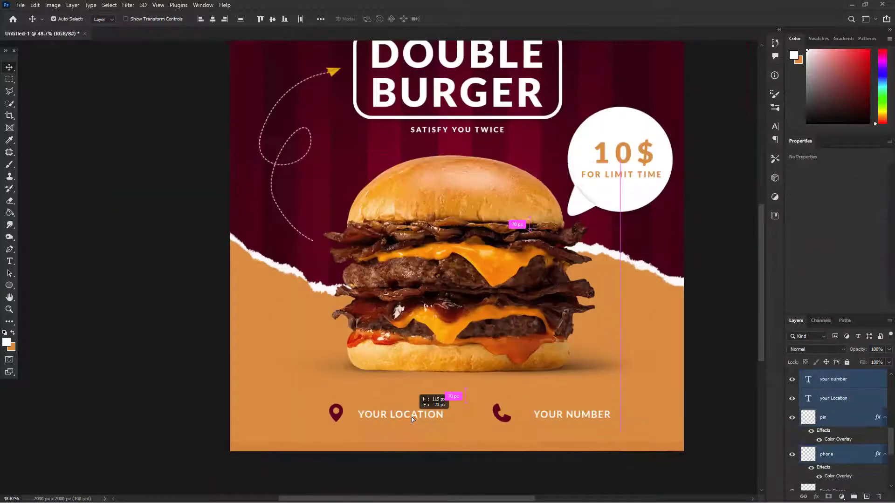
{"action": "left_click_drag", "start_coordinate": [412, 417], "coordinate": [412, 418]}
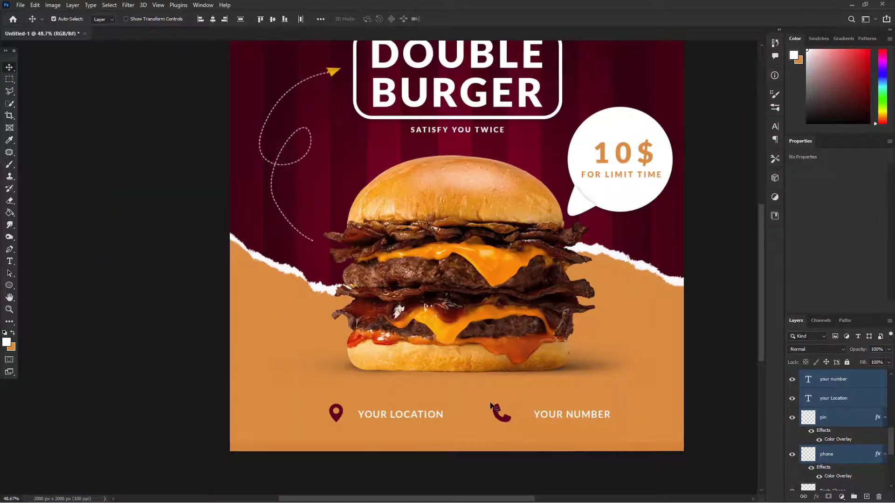
{"action": "scroll", "coordinate": [491, 405], "scroll_direction": "down", "scroll_amount": 2}
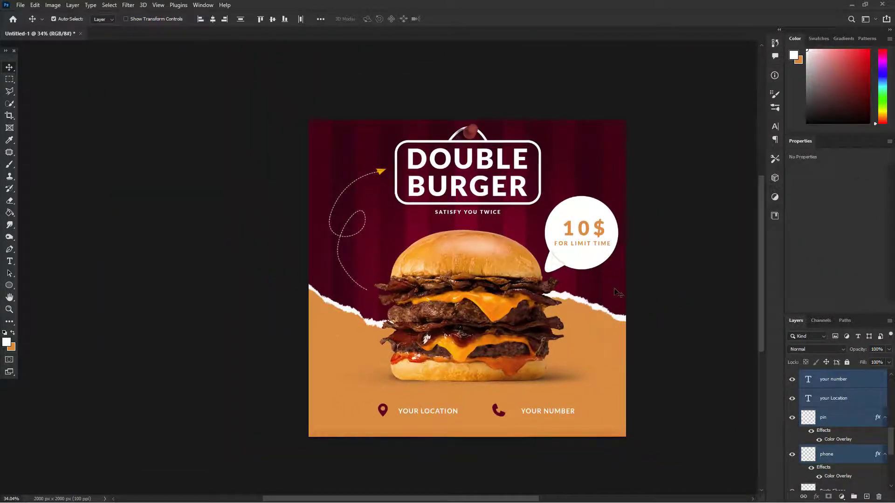
{"action": "left_click", "coordinate": [691, 363]}
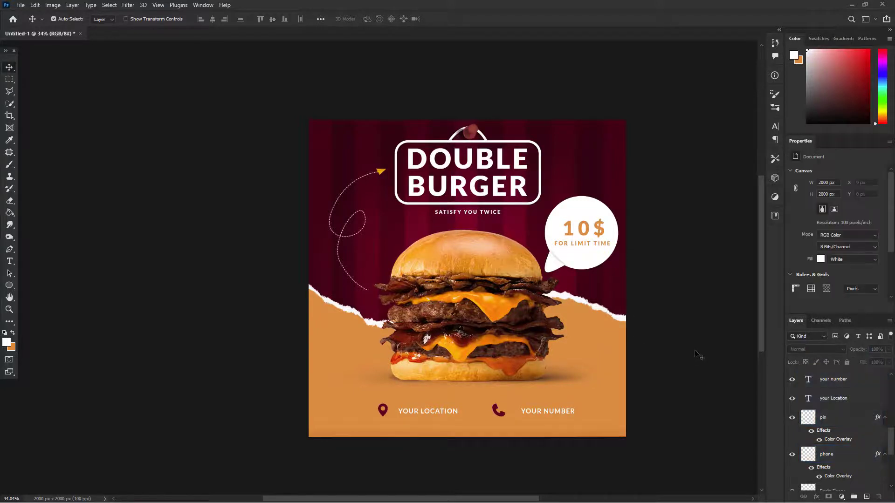
Step: Set the Type tool's text color to #ffb000, sampled from the yellow tip of the dashed arrow
{"action": "scroll", "coordinate": [624, 242], "scroll_direction": "up", "scroll_amount": 2}
{"action": "left_click", "coordinate": [608, 233]}
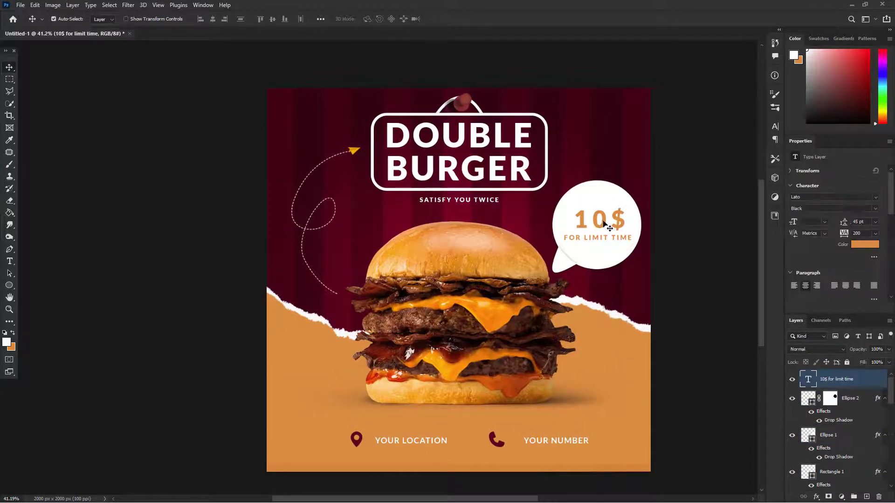
{"action": "left_click", "coordinate": [522, 182]}
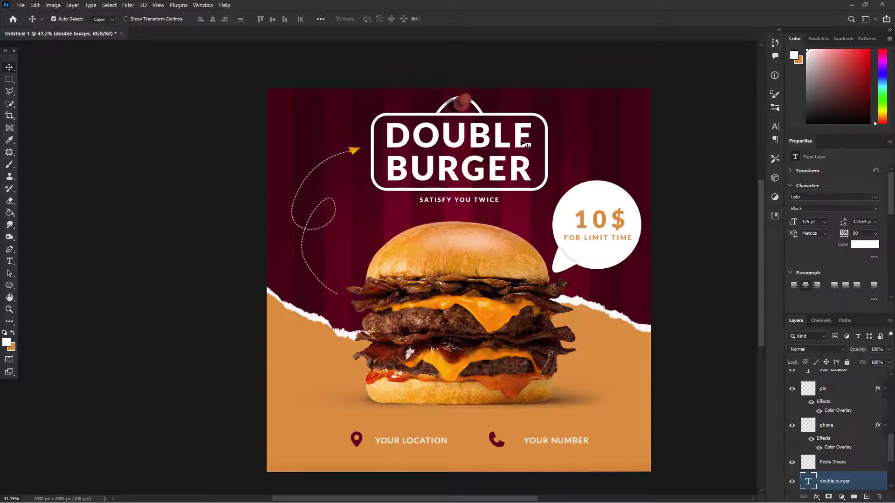
{"action": "left_click", "coordinate": [496, 212]}
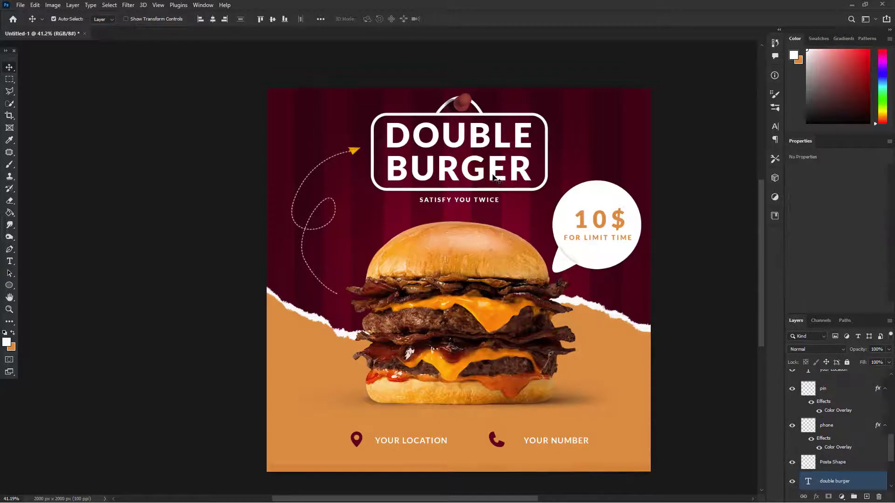
{"action": "left_click", "coordinate": [502, 145]}
{"action": "key", "text": "t"}
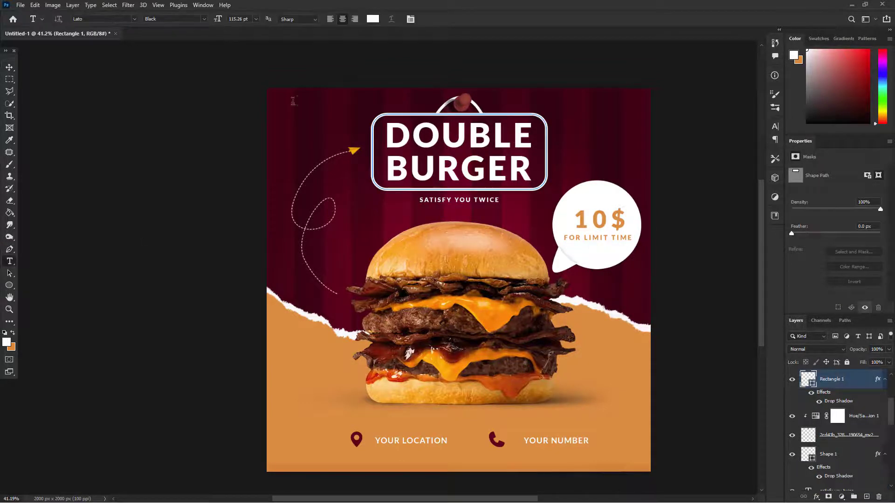
{"action": "left_click", "coordinate": [373, 19]}
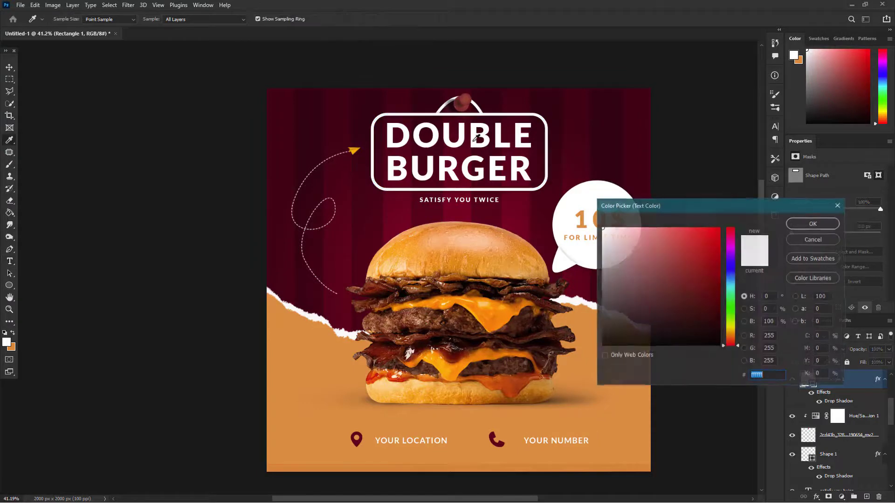
{"action": "left_click", "coordinate": [353, 151]}
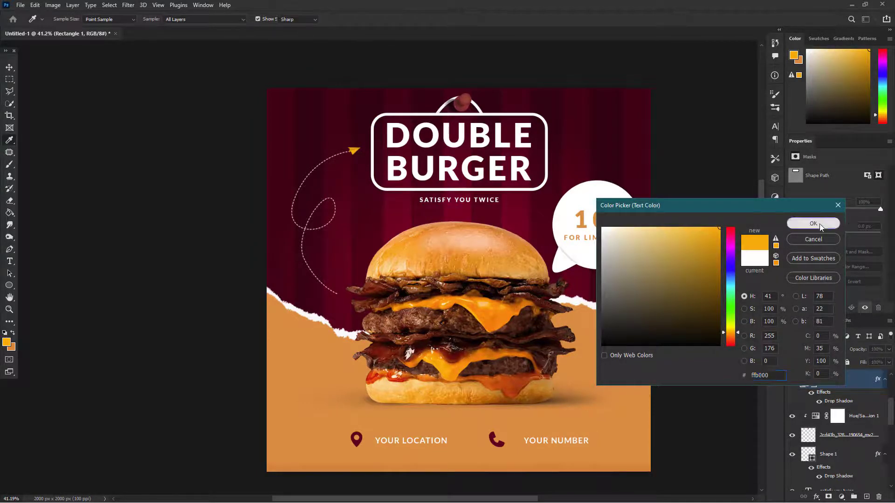
{"action": "left_click", "coordinate": [819, 224]}
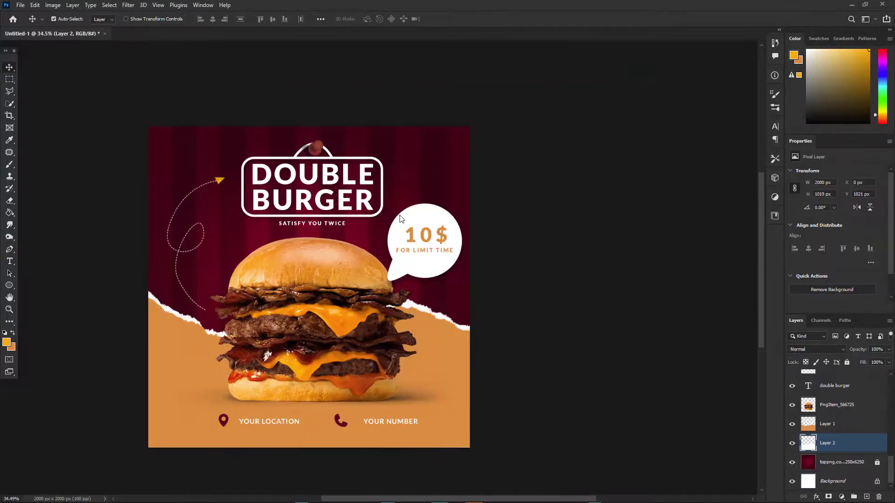
Step: Cut the "FOR LIMIT TIME" line out of the speech bubble's price text and extend the text box downward
{"action": "scroll", "coordinate": [443, 260], "scroll_direction": "up", "scroll_amount": 3}
{"action": "scroll", "coordinate": [442, 257], "scroll_direction": "up", "scroll_amount": 3}
{"action": "left_click", "coordinate": [446, 257]}
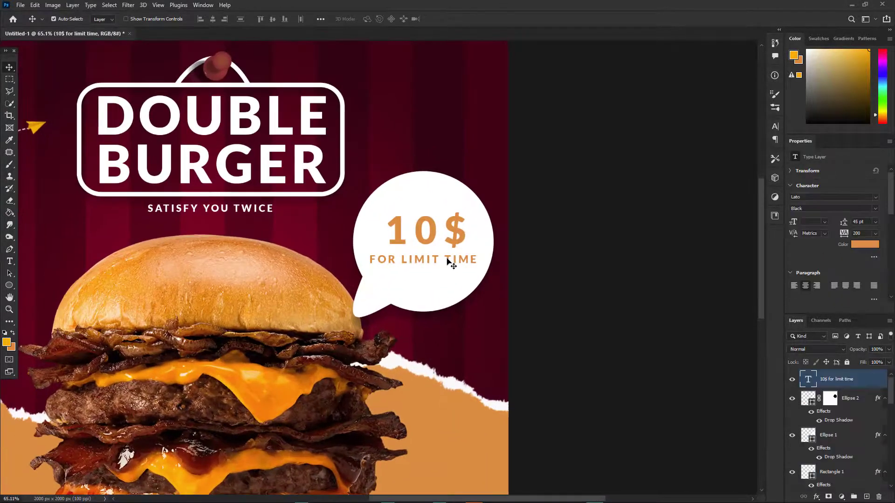
{"action": "key", "text": "t"}
{"action": "triple_click", "coordinate": [448, 257]}
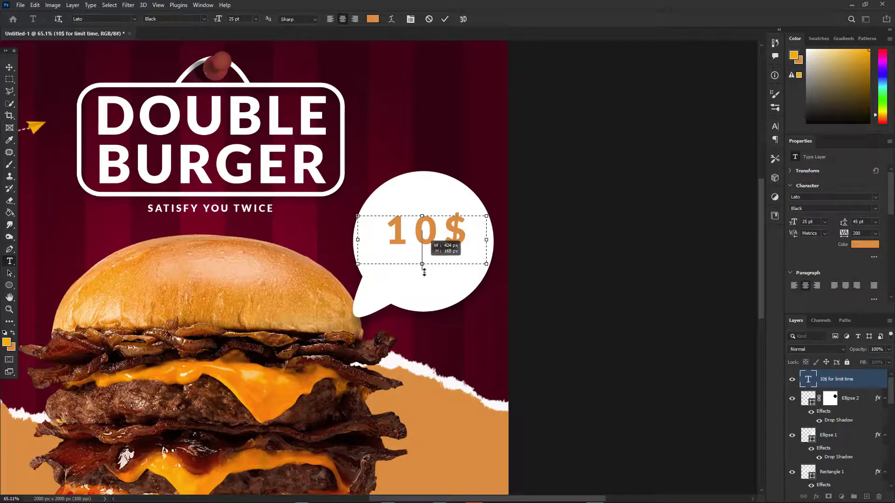
{"action": "left_click_drag", "start_coordinate": [424, 272], "coordinate": [424, 299]}
Step: Set the "10$" text to 110 pt with a tracking of 10 and shrink its text box around the price
{"action": "key", "text": "ctrl+a"}
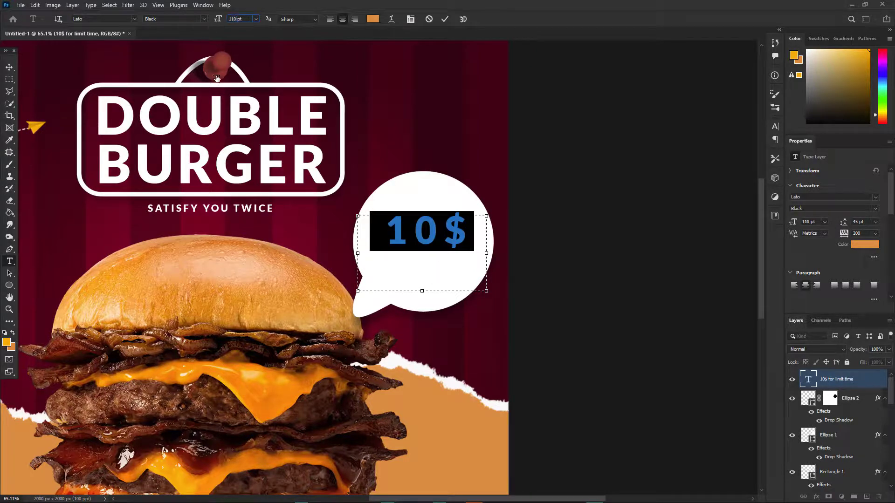
{"action": "key", "text": "Return"}
{"action": "left_click", "coordinate": [876, 234]}
{"action": "left_click", "coordinate": [867, 307]}
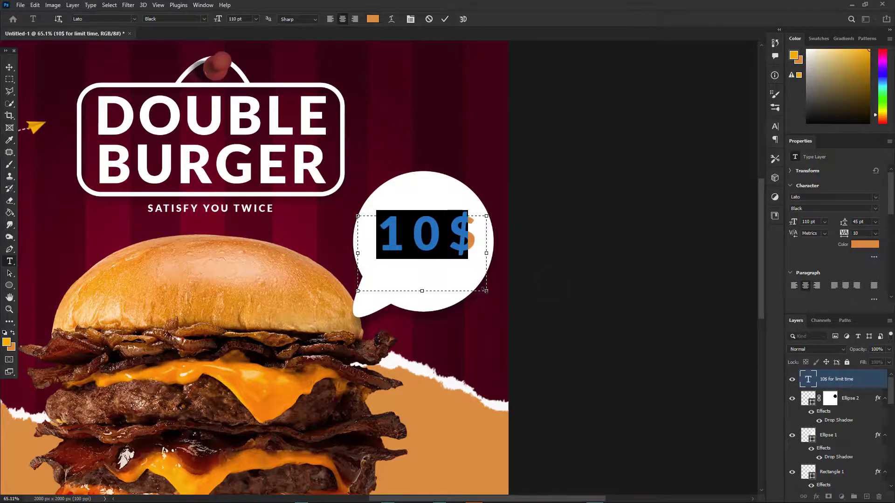
{"action": "left_click_drag", "start_coordinate": [358, 291], "coordinate": [383, 262]}
{"action": "left_click", "coordinate": [445, 22]}
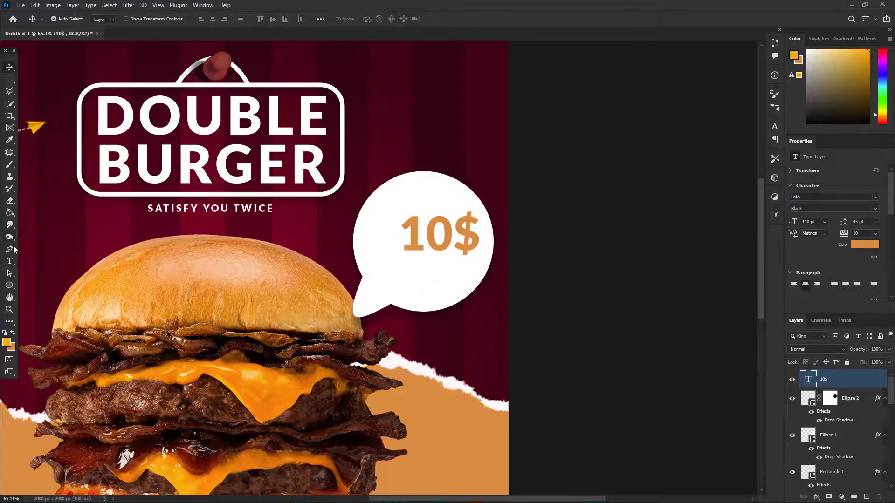
Step: Add "FOR LIMIT TIME" as a separate text in the speech bubble and arrange it below the "10$" price
{"action": "scroll", "coordinate": [366, 256], "scroll_direction": "up", "scroll_amount": 2}
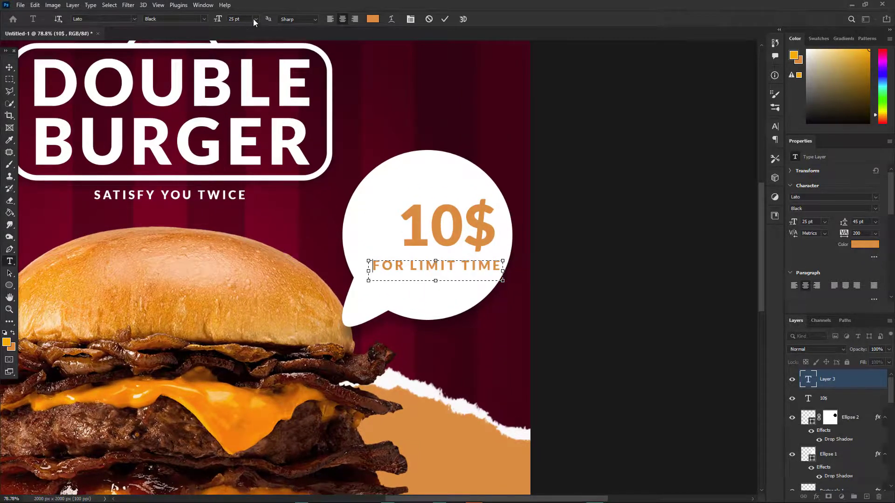
{"action": "left_click", "coordinate": [256, 19]}
{"action": "left_click", "coordinate": [245, 99]}
{"action": "left_click", "coordinate": [8, 68]}
{"action": "scroll", "coordinate": [454, 234], "scroll_direction": "up", "scroll_amount": 3}
{"action": "left_click_drag", "start_coordinate": [448, 244], "coordinate": [463, 278]}
{"action": "scroll", "coordinate": [463, 279], "scroll_direction": "down", "scroll_amount": 2}
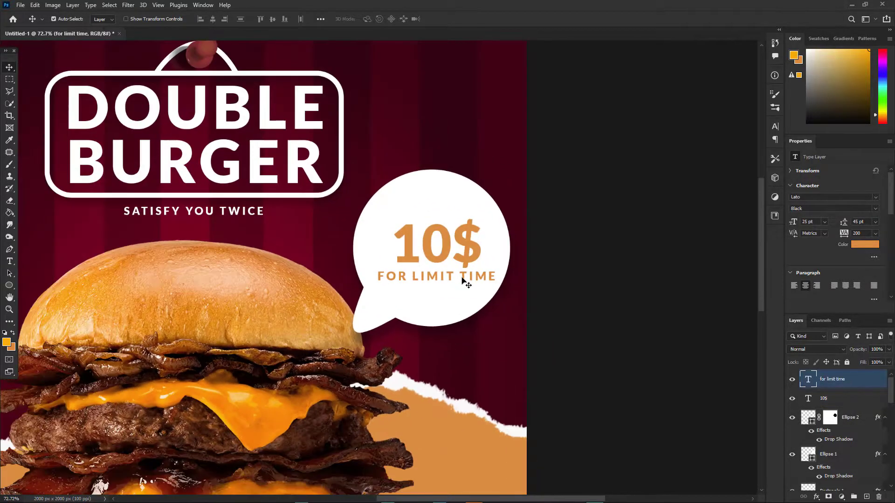
Step: Set the "FOR LIMIT TIME" text to 18 pt and align it directly beneath the "10$" price
{"action": "double_click", "coordinate": [462, 279]}
{"action": "left_click", "coordinate": [9, 67]}
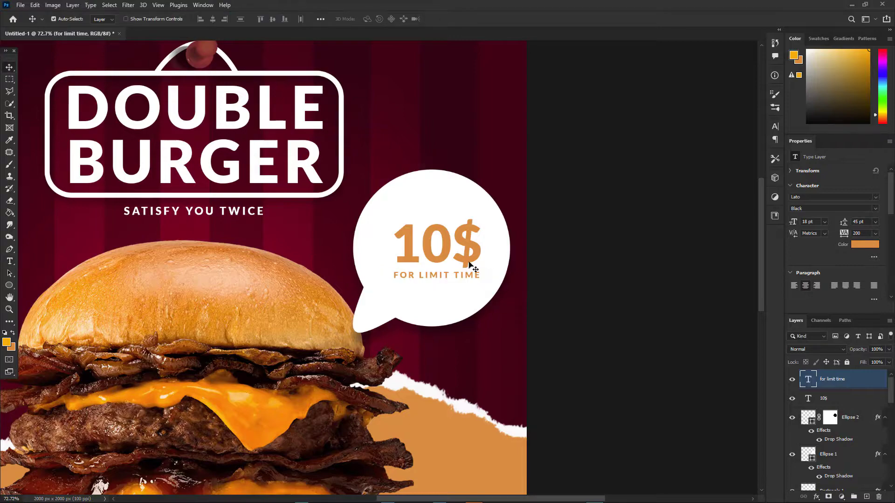
{"action": "scroll", "coordinate": [463, 281], "scroll_direction": "up", "scroll_amount": 2}
{"action": "left_click_drag", "start_coordinate": [463, 281], "coordinate": [463, 281]}
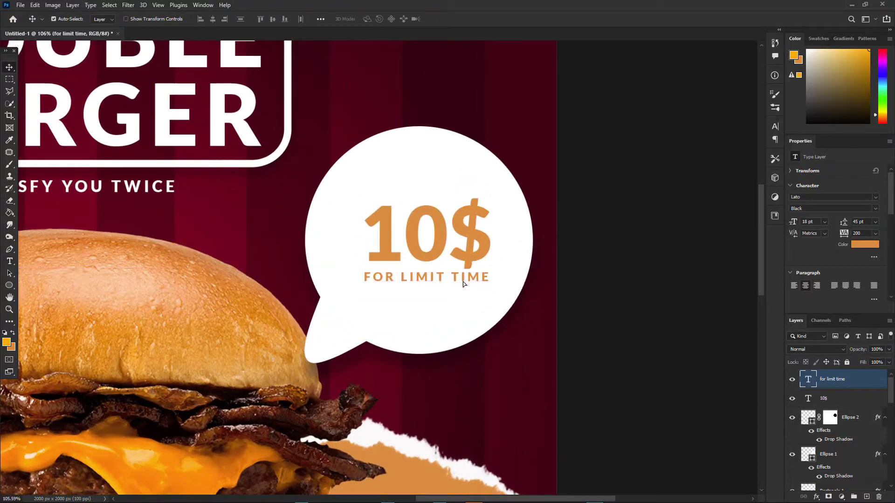